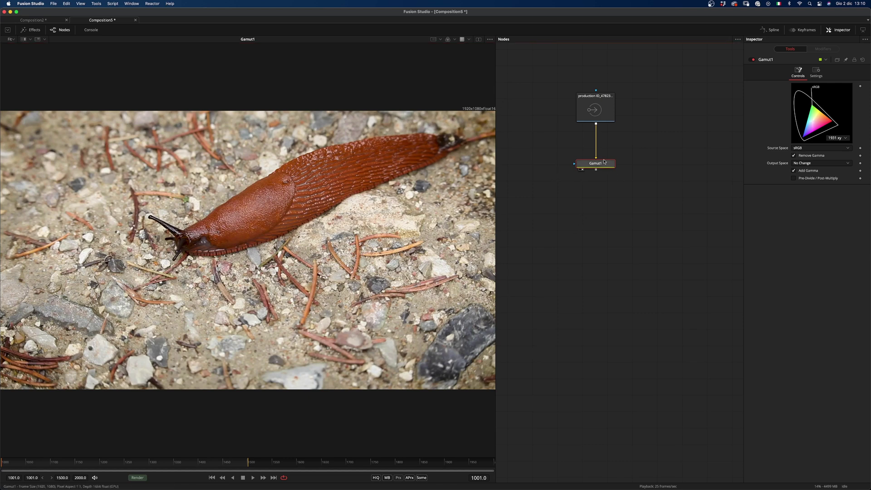
- Add a Custom Tool node fed by the Gamut node
key(shift+space)
text(custom)
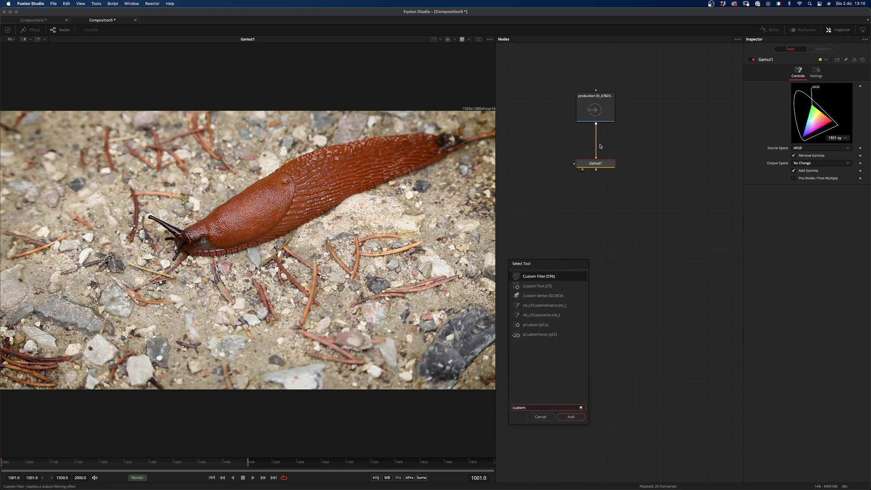
key(Down)
key(Return)
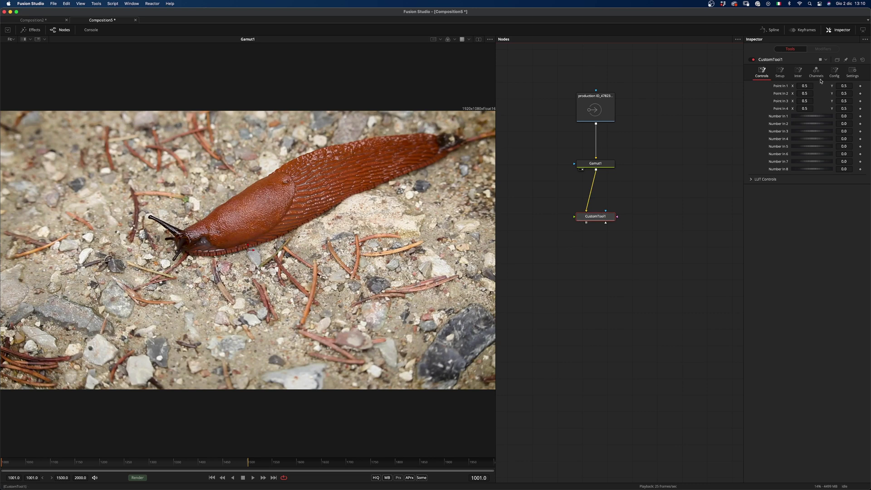
click(815, 71)
text(x)
key(Tab)
text(y)
key(Tab)
text(0)
key(Tab)
text(1)
click(635, 279)
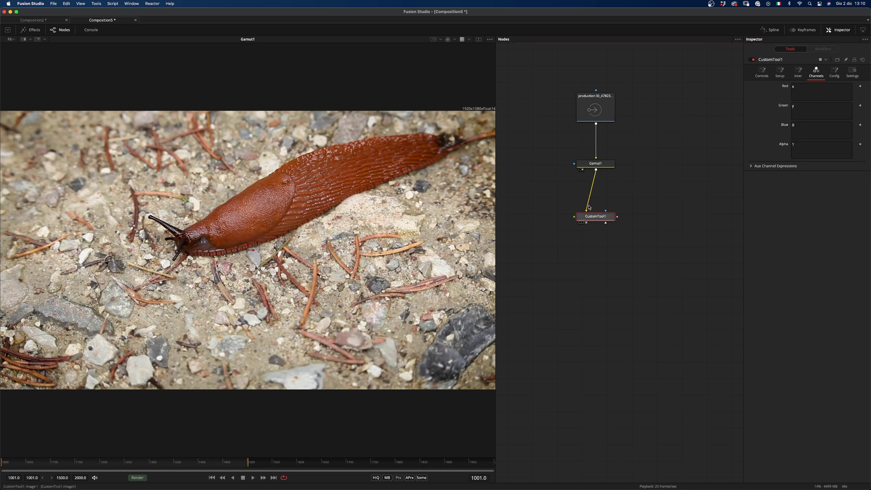
drag(588, 216, 333, 267)
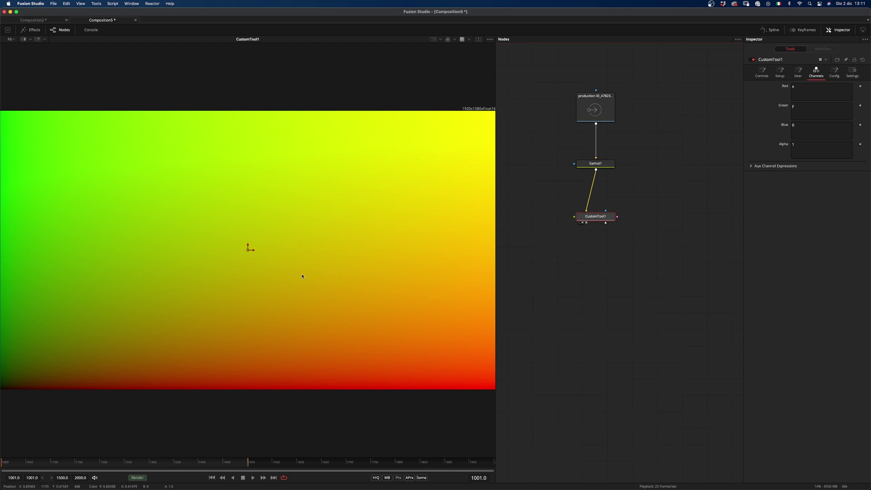
- Add an Optical Flow node on a separate branch from the Gamut node, beside the Custom Tool
drag(599, 218, 600, 214)
click(647, 196)
drag(612, 163, 612, 142)
key(shift+space)
text(opt)
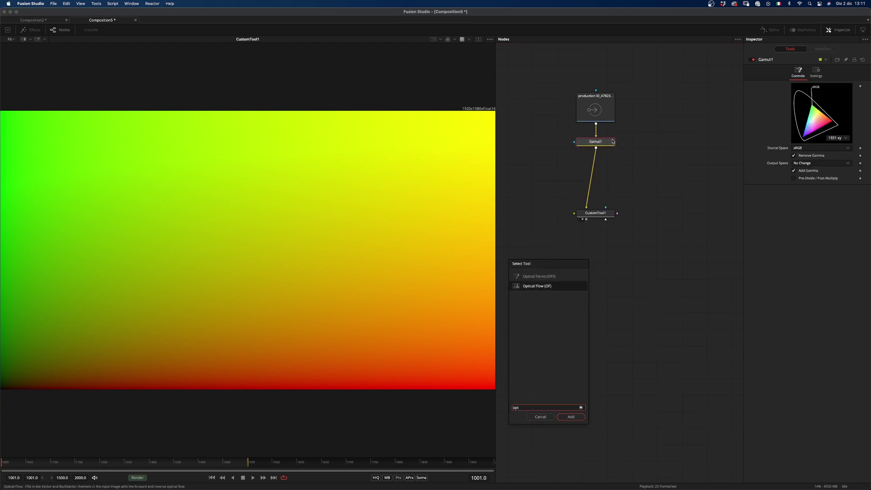
key(Return)
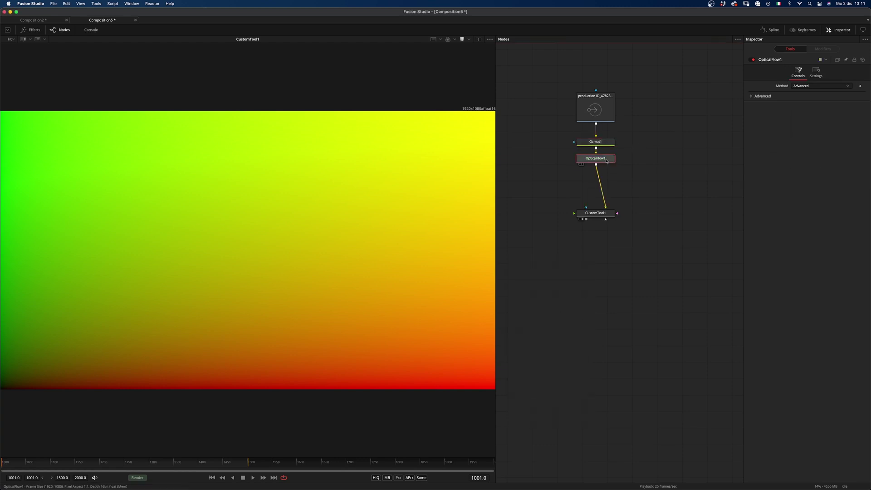
drag(613, 160, 651, 181)
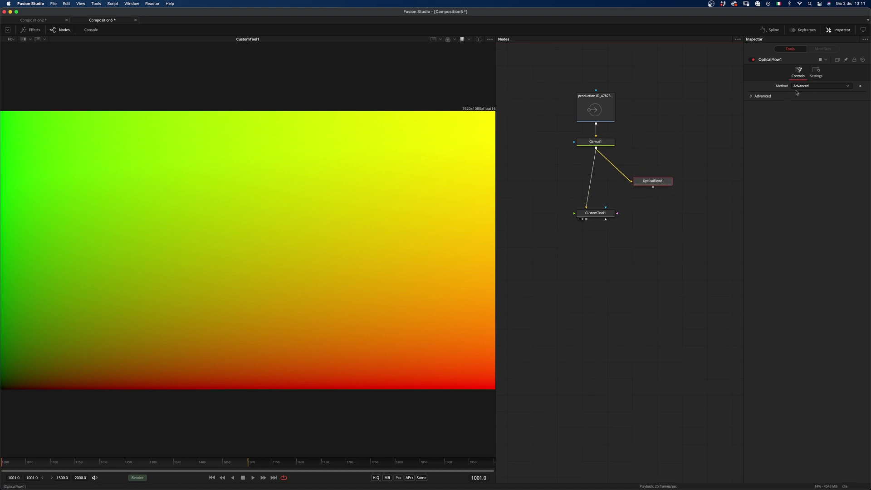
- Set the Optical Flow's advanced warp count to 8, iteration count to 16 and smoothness to 22
click(752, 96)
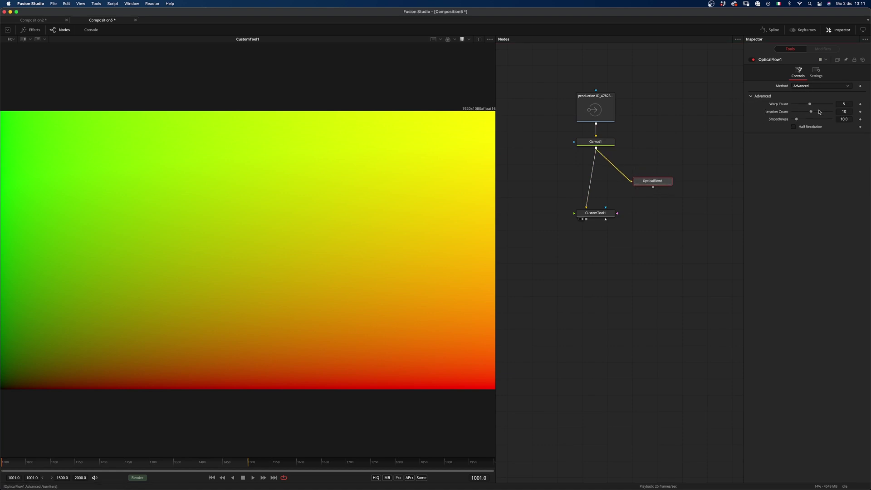
click(849, 104)
text(8)
click(843, 113)
text(16)
key(Tab)
text(22)
key(Return)
- Add a Channel Booleans node after the Optical Flow node and place it beneath it
key(shift+space)
text(opt)
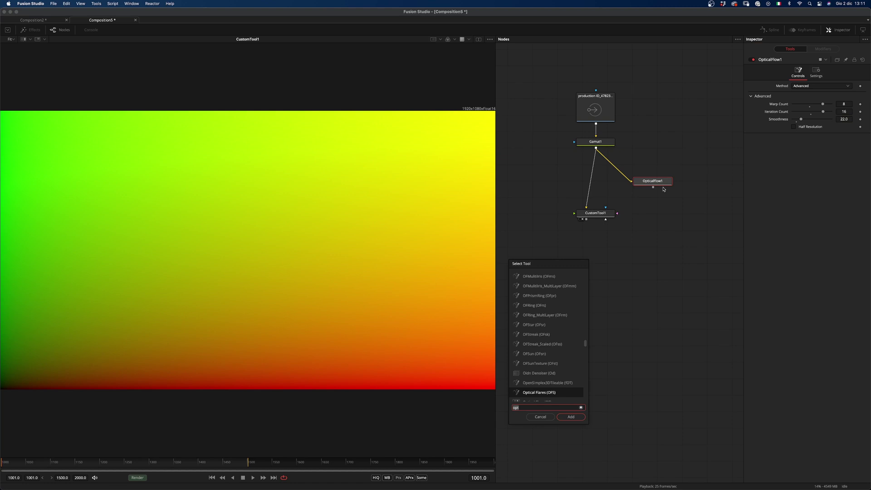
text(bol)
key(Return)
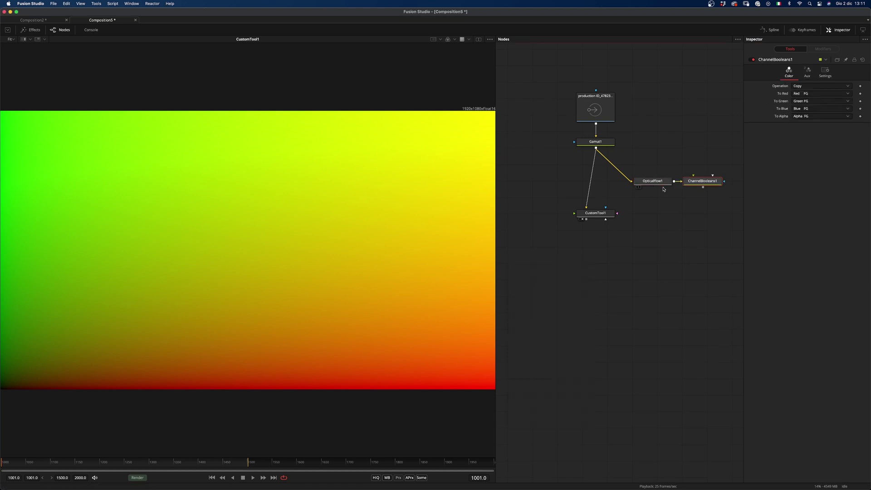
drag(693, 182, 643, 213)
- Map the Channel Booleans' red to X BackVect FG, green to Y BackVect FG, blue to Black and alpha to White
click(846, 94)
scroll(845, 187, down, 3)
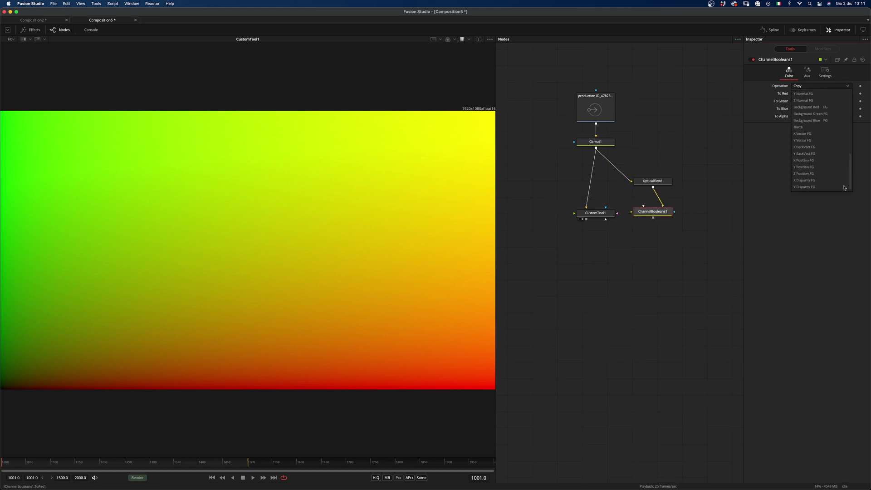
click(823, 148)
click(848, 101)
drag(851, 109, 851, 173)
click(805, 154)
click(823, 109)
drag(849, 119, 850, 124)
click(808, 183)
click(804, 117)
scroll(810, 119, down, 5)
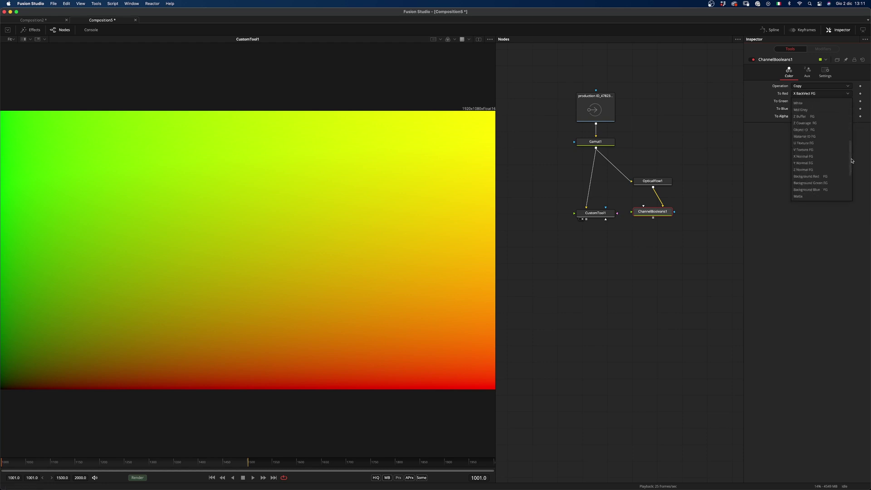
click(803, 109)
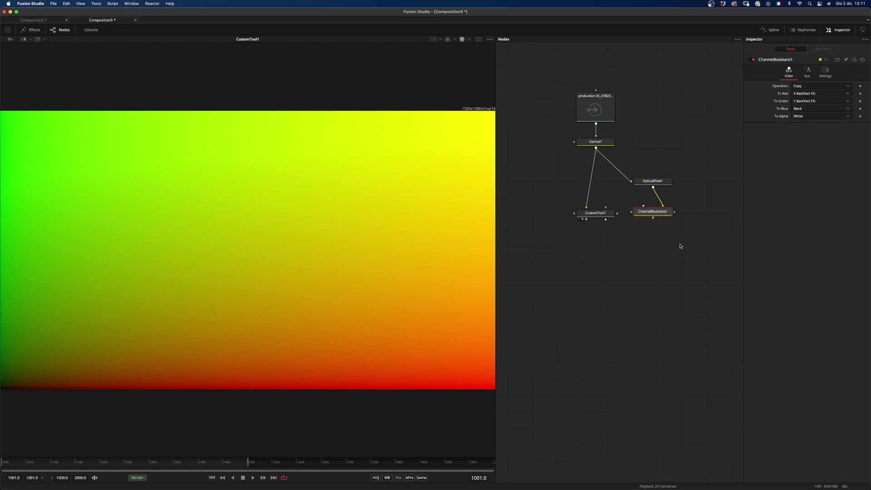
- Show the Channel Booleans node in the viewer and set the composition's end frame to 1101
drag(654, 215, 158, 360)
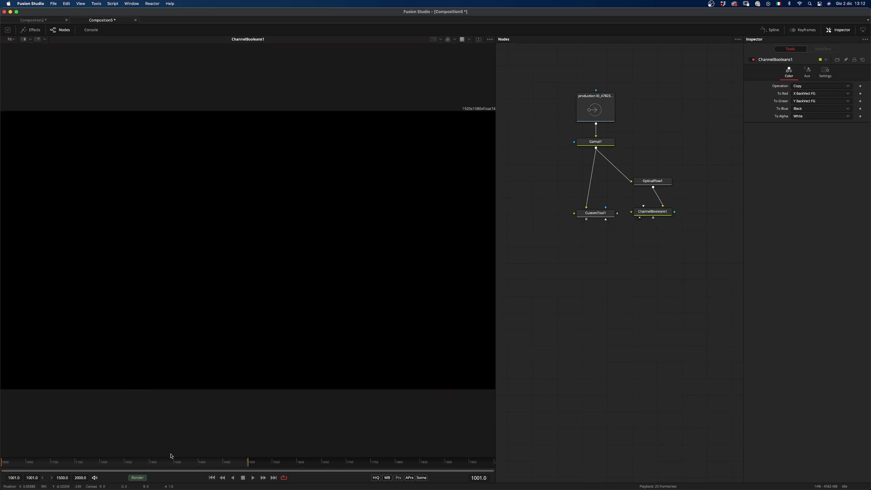
click(97, 460)
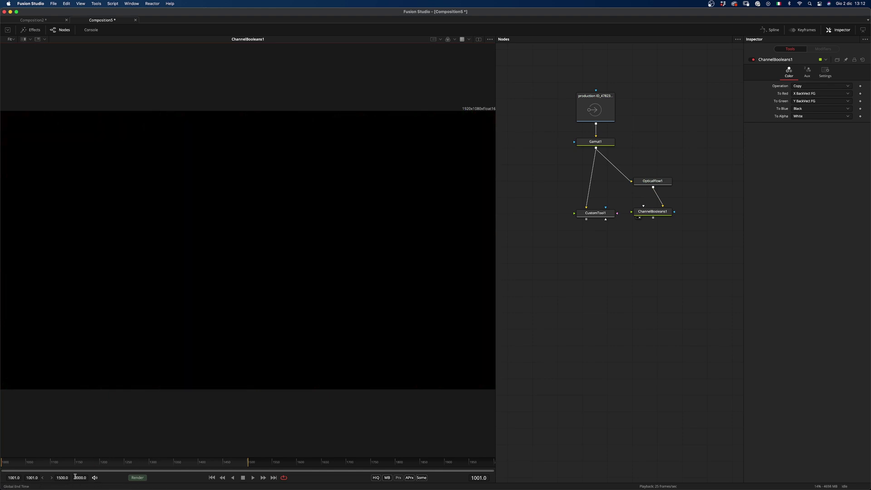
double_click(82, 476)
text(100)
text(0)
key(Return)
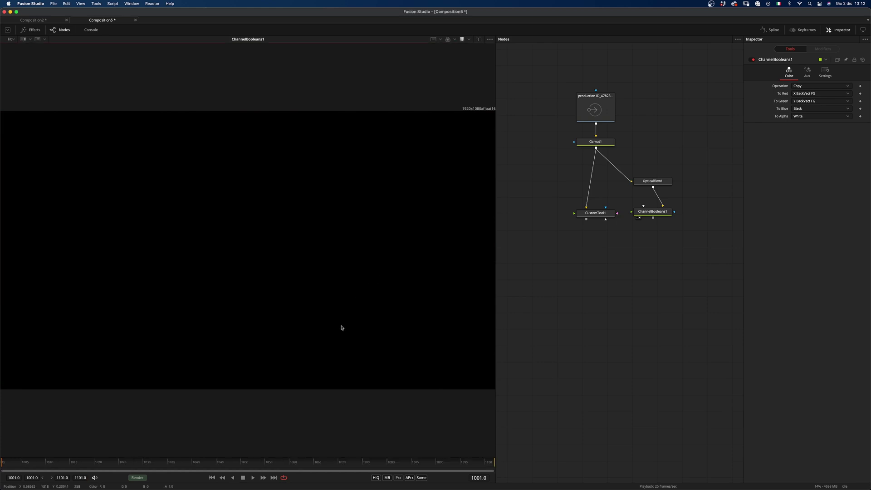
- Set the composition's color depth to 32 bit float per channel and go to frame 1029
click(24, 6)
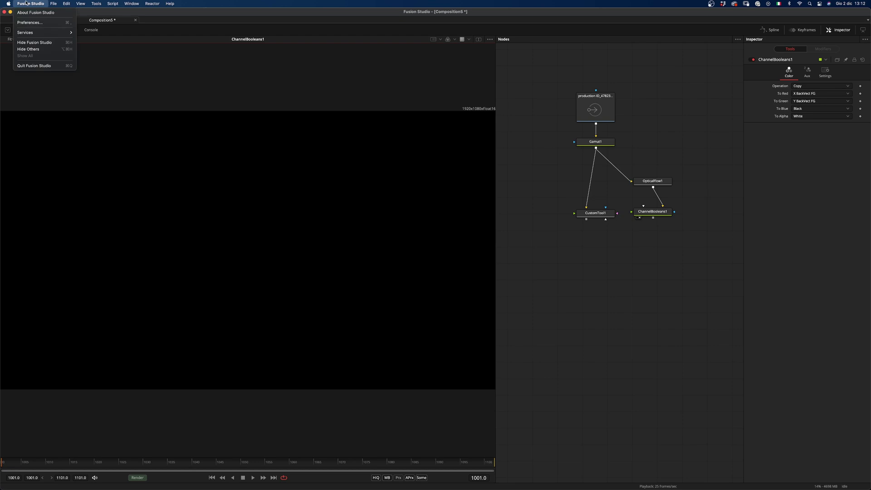
click(40, 23)
click(364, 197)
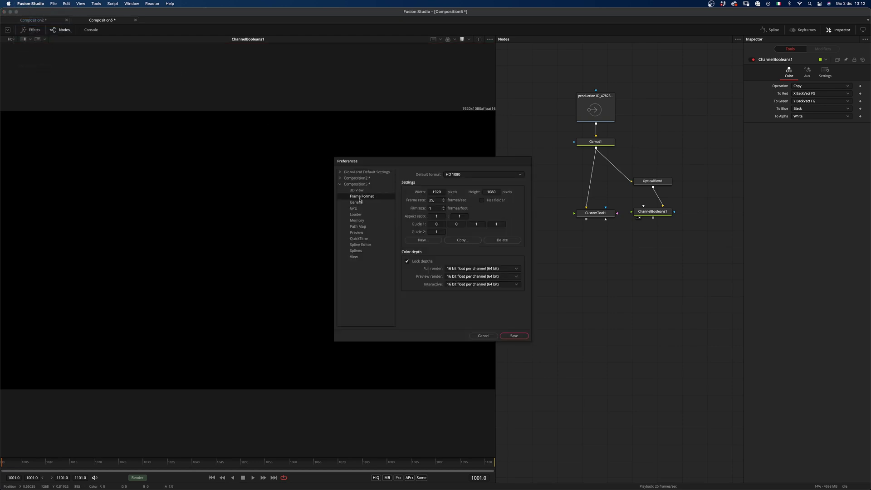
click(476, 271)
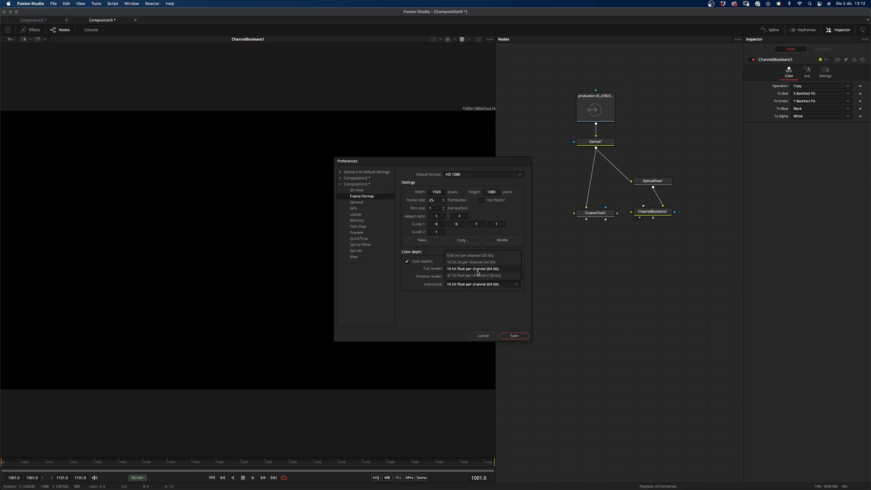
click(475, 275)
click(513, 335)
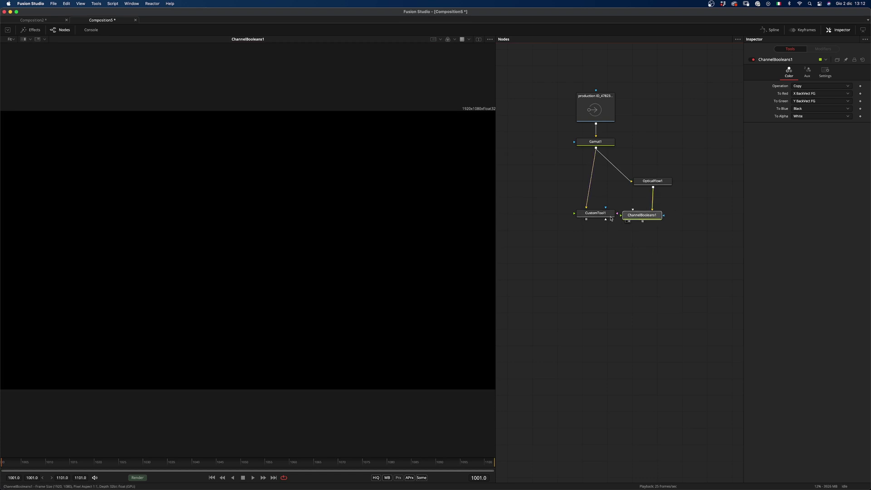
click(142, 460)
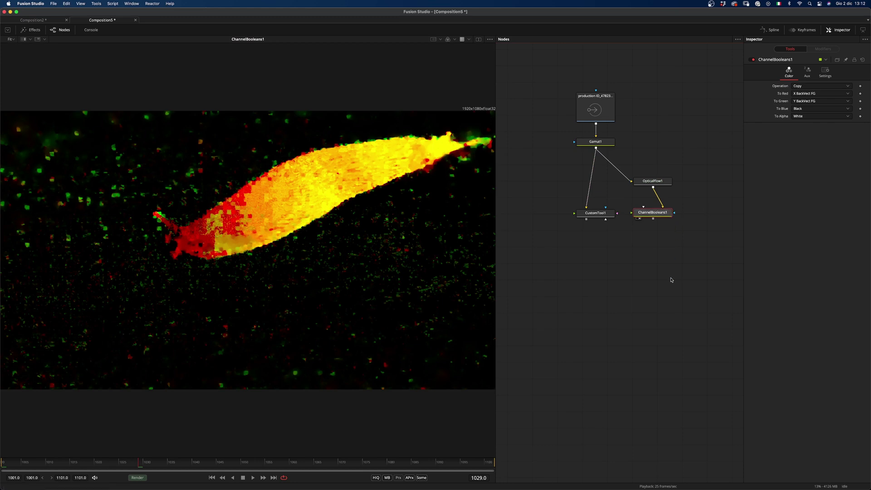
- Add a Displace node under Channel Booleans, feeding it the Custom Tool as input and Channel Booleans as the displacement map
key(shift+space)
text(dsp)
key(Return)
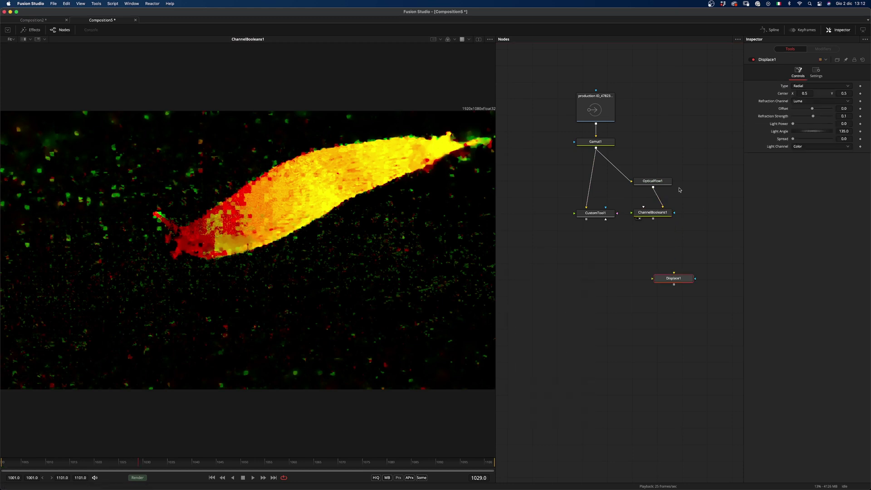
drag(605, 219, 643, 271)
drag(653, 218, 653, 254)
drag(596, 213, 509, 252)
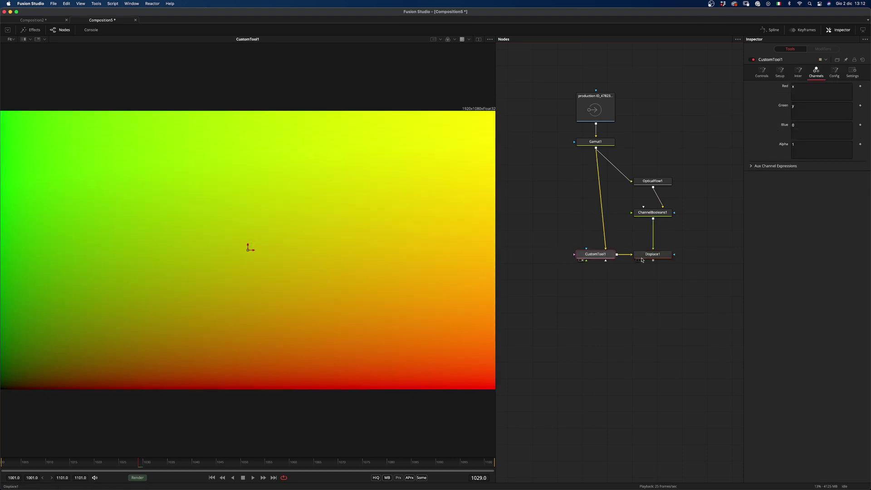
- View the Displace node, set its type to XY and give X Refraction the expression 1/self.Input.OriginalWidth
click(657, 258)
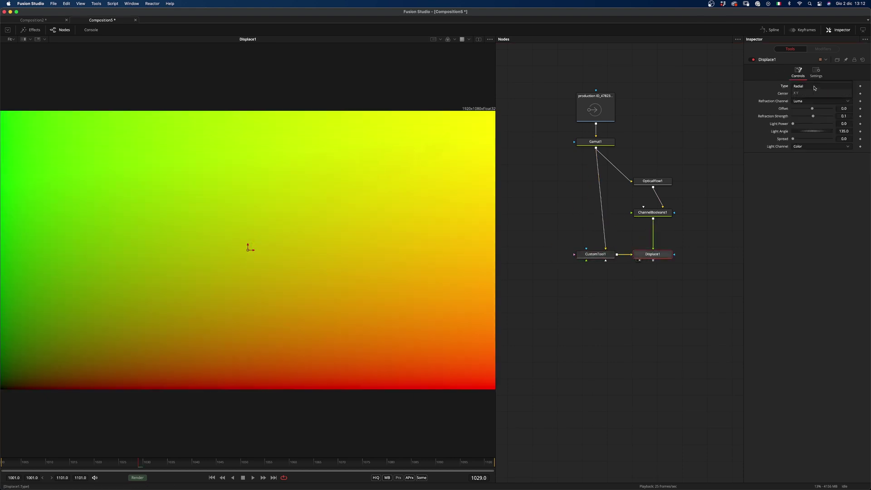
right_click(783, 108)
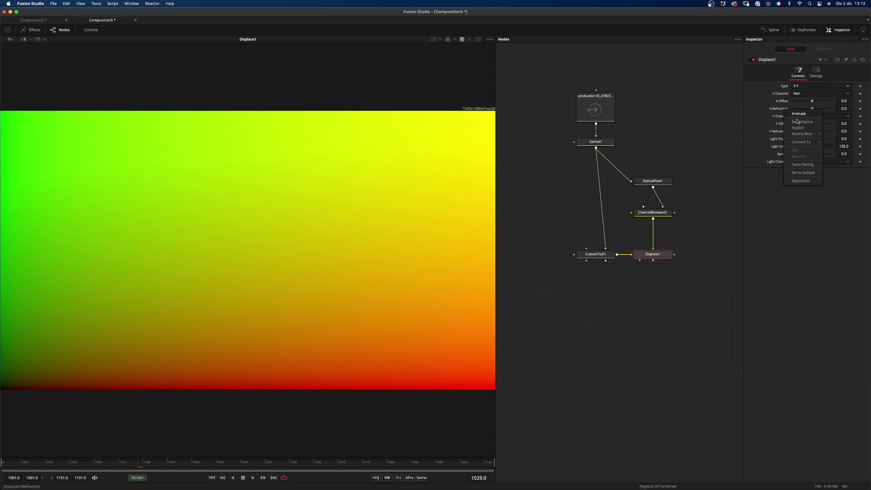
click(800, 183)
click(816, 116)
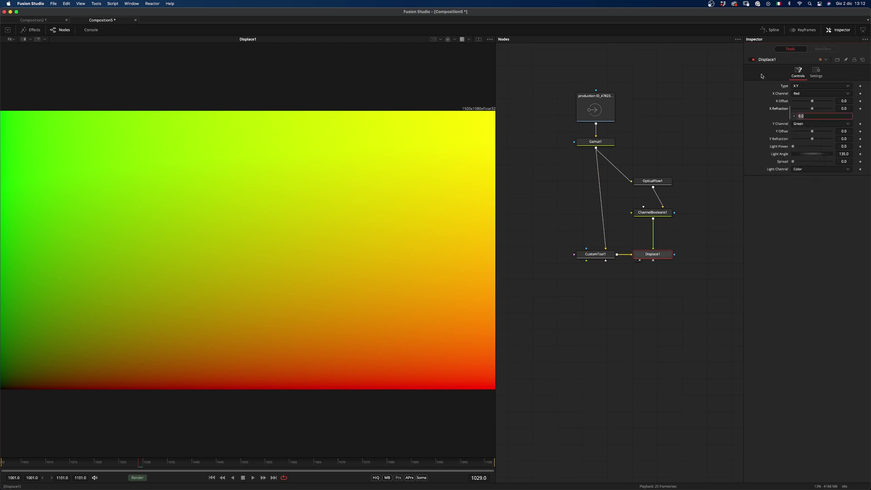
text(1)
text(/sepf.Input.Origin)
key(Return)
key(BackSpace)
key(BackSpace)
text(lf)
key(Return)
- Give the Displace node's Y Refraction the expression 1/self.Input.OriginalWidth
right_click(780, 138)
click(800, 210)
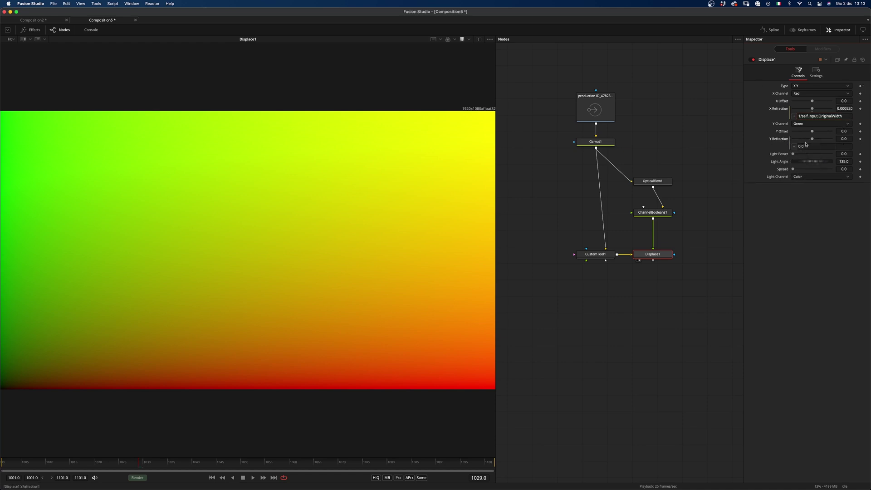
click(806, 146)
key(super+a)
text(1/self.input.OriginalWidth)
key(Return)
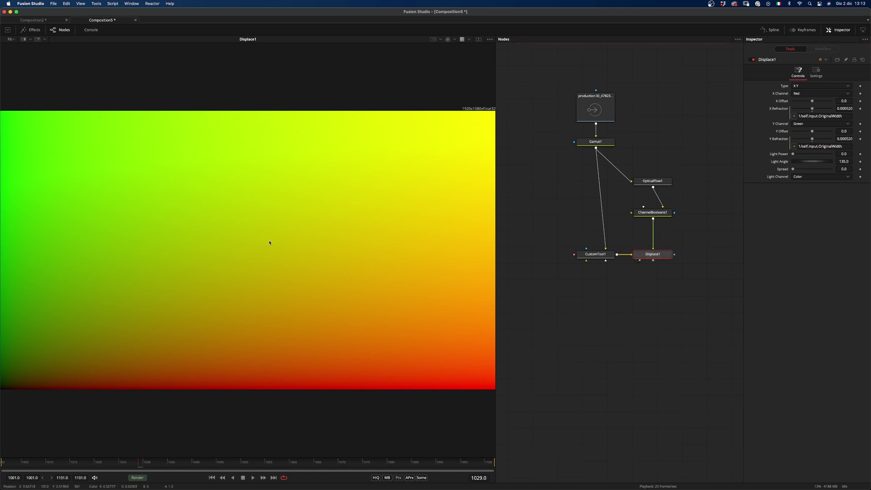
- Insert a Dissolve node between the Custom Tool and Displace, and tidy the surrounding nodes so it sits beside Displace
drag(604, 256, 603, 235)
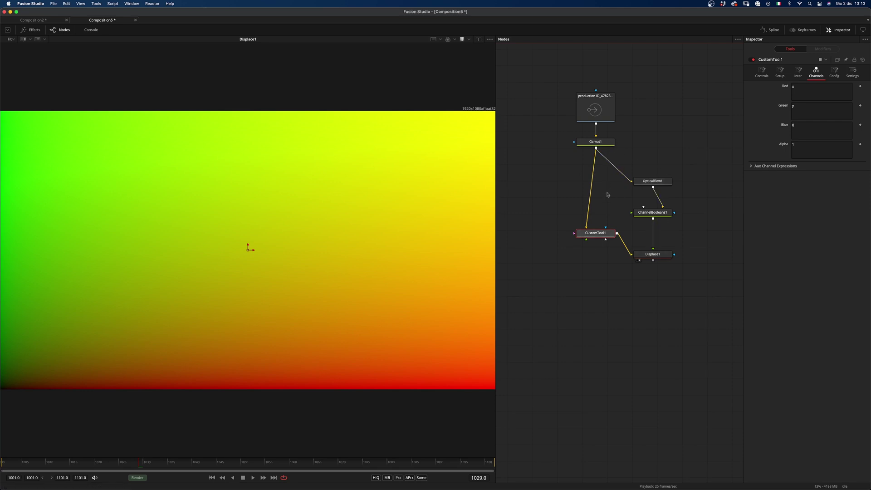
drag(606, 232, 607, 221)
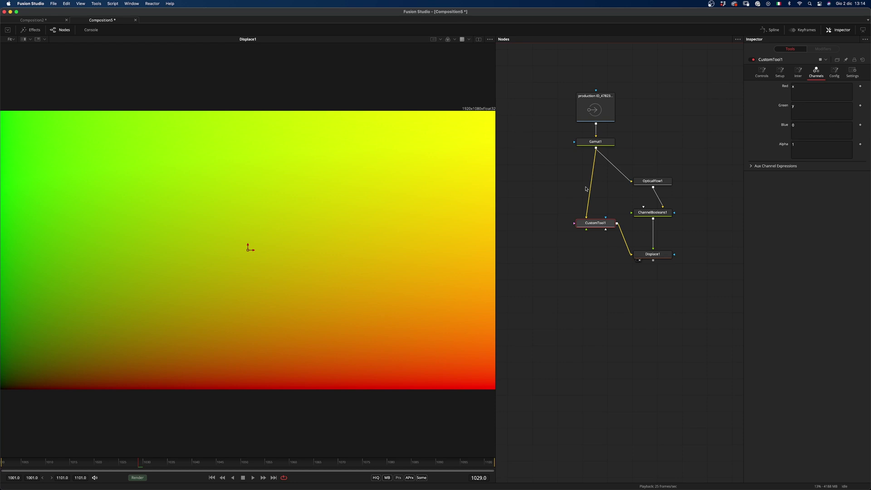
key(shift+space)
text(diss)
key(Return)
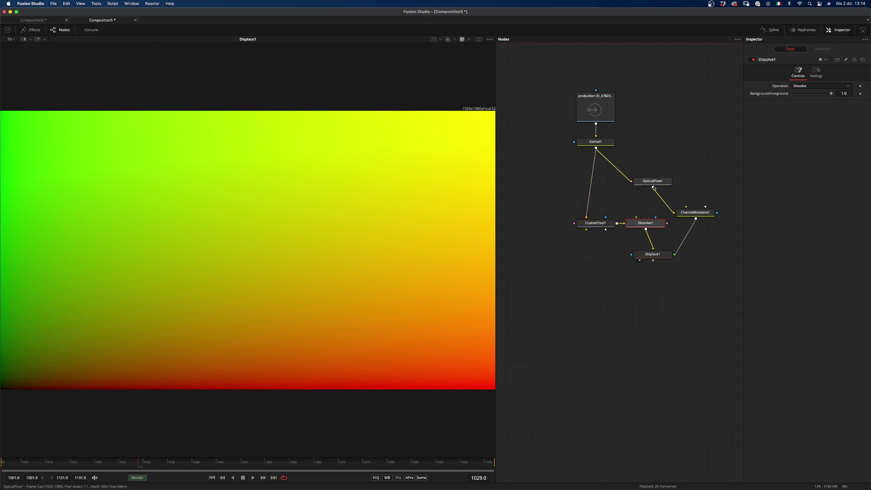
drag(645, 224, 589, 264)
drag(694, 216, 651, 219)
drag(589, 264, 596, 255)
- Drive the Dissolve's Background/Foreground mix with the expression iif(time>1001,1,0)
right_click(764, 94)
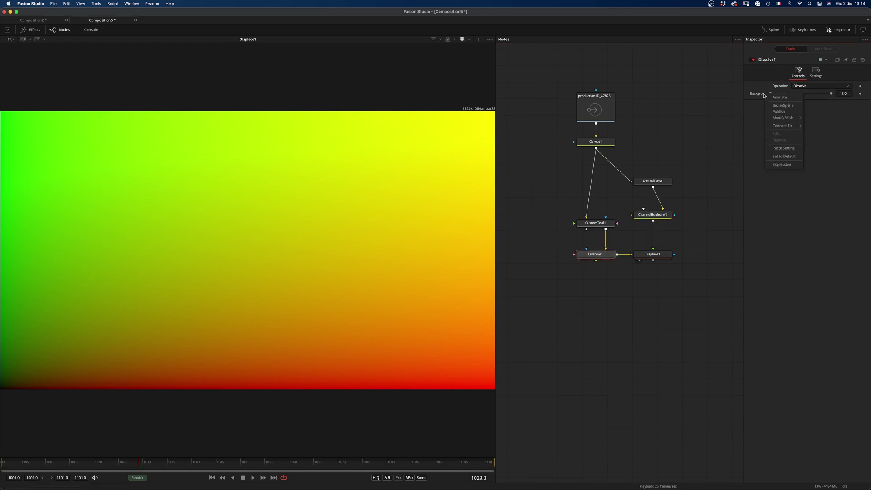
click(781, 164)
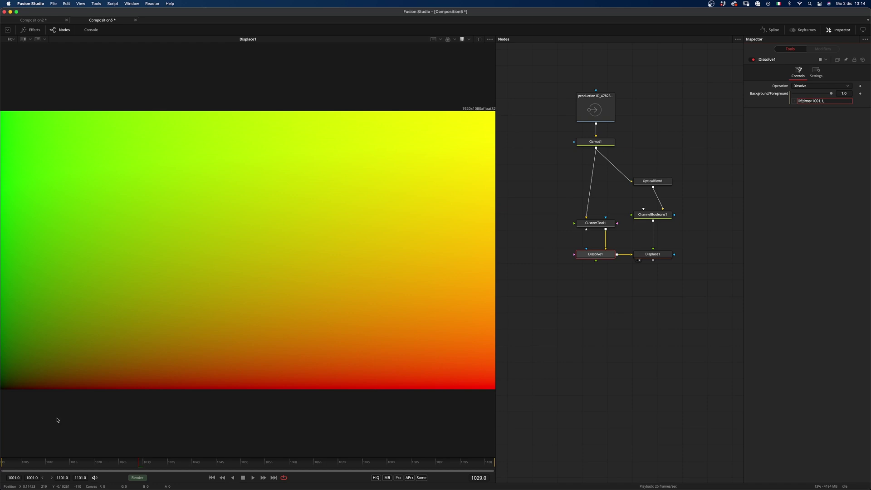
click(665, 299)
click(602, 255)
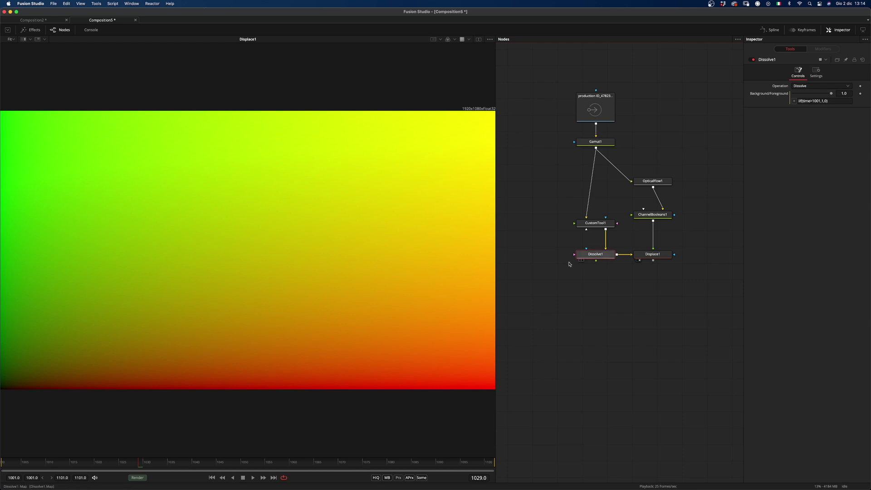
- Add a Loader node without choosing a file and connect it to the Dissolve's foreground input
key(shift+space)
text(load)
key(Return)
key(Escape)
drag(539, 254, 575, 254)
drag(546, 218, 536, 219)
click(590, 257)
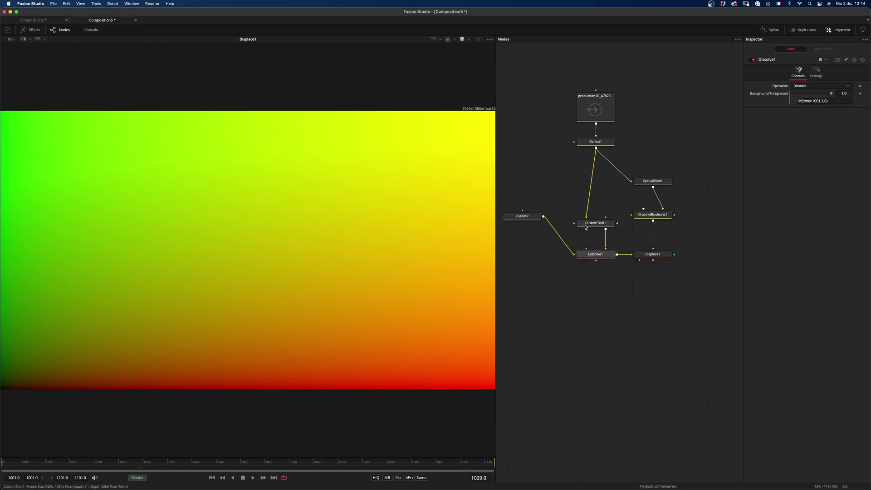
- Display the Custom Tool's output in the viewer at frame 1001 and advance to frame 1002
click(2, 463)
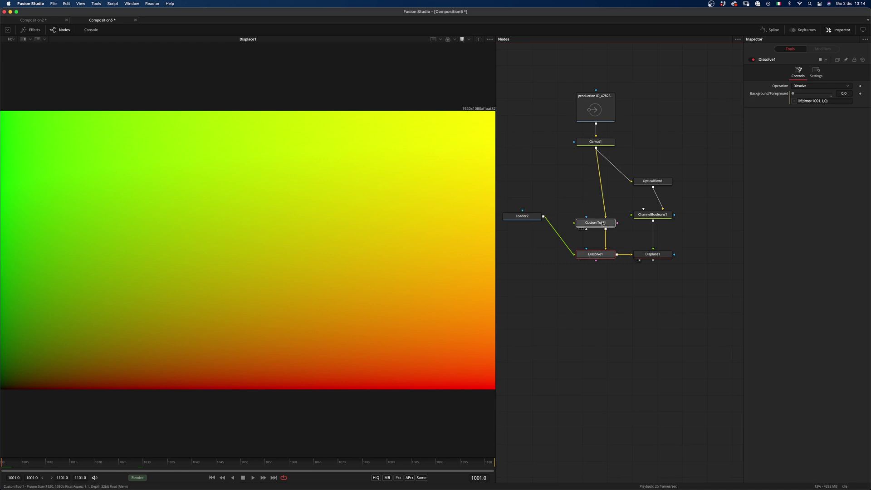
drag(601, 224, 394, 219)
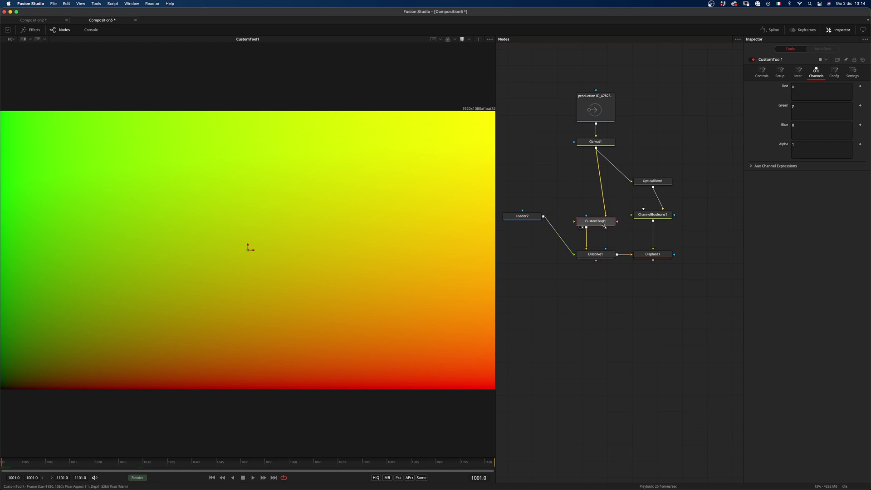
key(Right)
- Insert a Time Speed node between the empty Loader and the Dissolve, arranging the Loader directly above it
click(525, 217)
key(shift+space)
text(loade)
key(BackSpace)
key(BackSpace)
key(BackSpace)
key(BackSpace)
key(BackSpace)
text(tspe)
key(BackSpace)
key(Return)
drag(570, 217, 527, 254)
drag(620, 221, 597, 219)
click(656, 219)
- Set the Time Speed node's interpolation mode to Nearest
click(529, 254)
drag(532, 254, 521, 254)
click(810, 101)
click(800, 95)
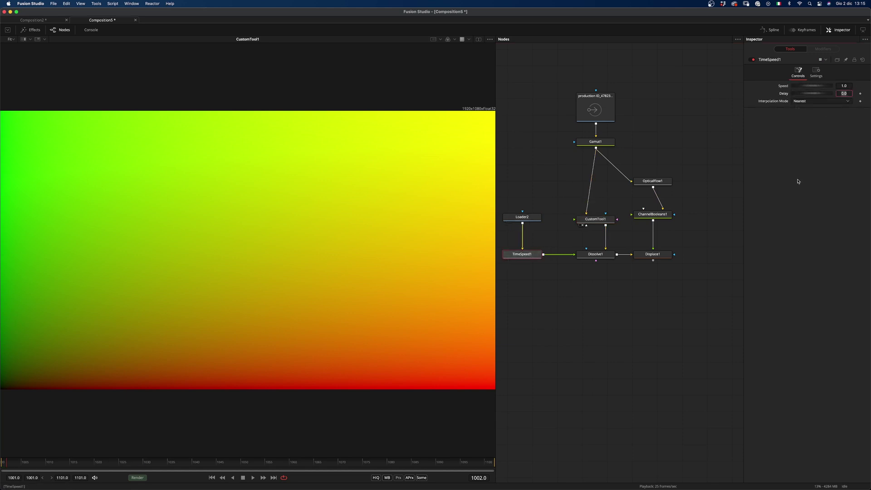
- Add a Saver after the Displace node, with Warp_001001.exr in folder 1 as its output file
scroll(671, 255, left, 2)
click(657, 292)
click(677, 248)
key(shift+space)
text(saver)
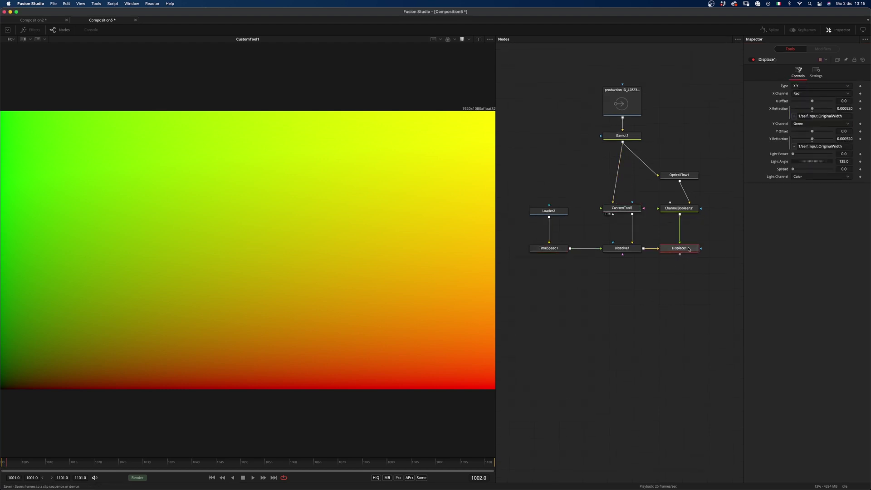
key(Return)
click(210, 217)
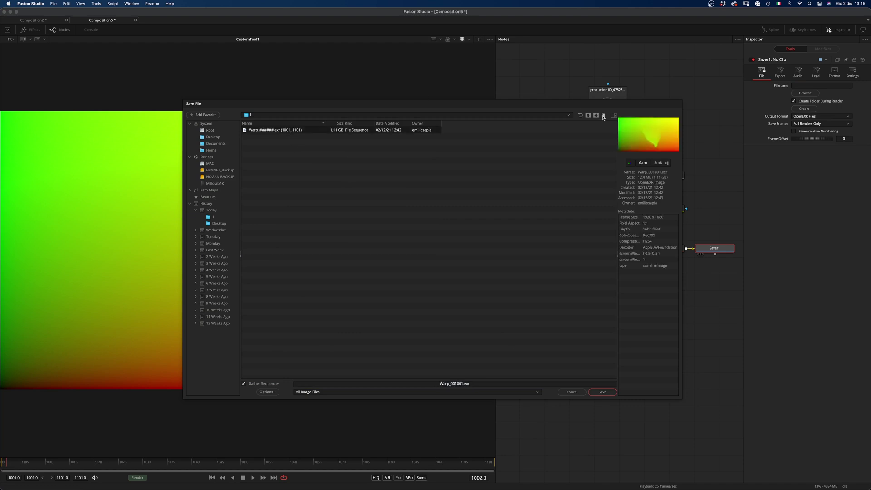
click(602, 392)
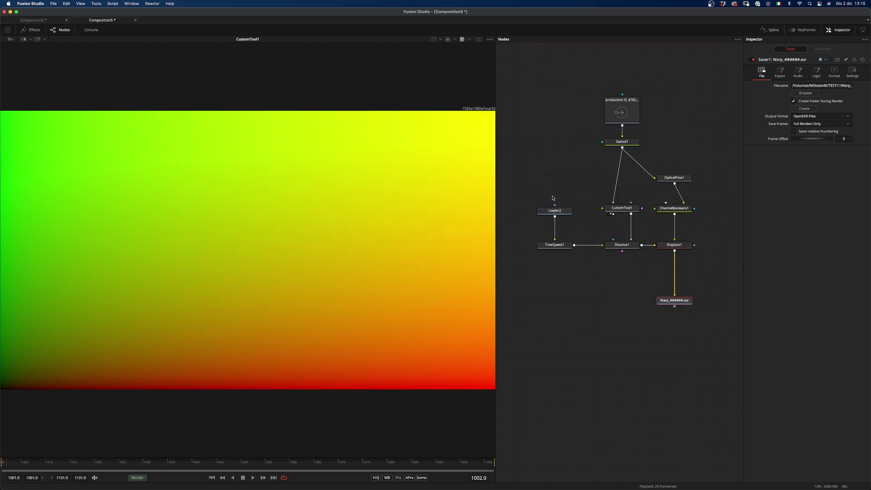
- Bypass the empty Loader, Time Speed, Dissolve, Optical Flow, Channel Booleans and Displace nodes, leaving the Custom Tool active
drag(529, 186, 573, 263)
drag(704, 158, 670, 262)
drag(611, 264, 646, 236)
key(ctrl+p)
click(629, 209)
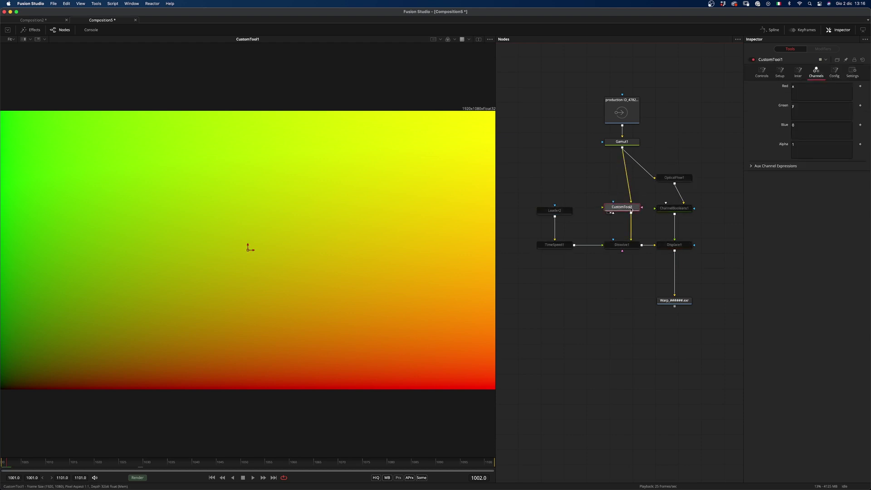
- Display the Saver's output and set its file format to float32 depth with Zip (16 lines) compression
click(671, 301)
key(1)
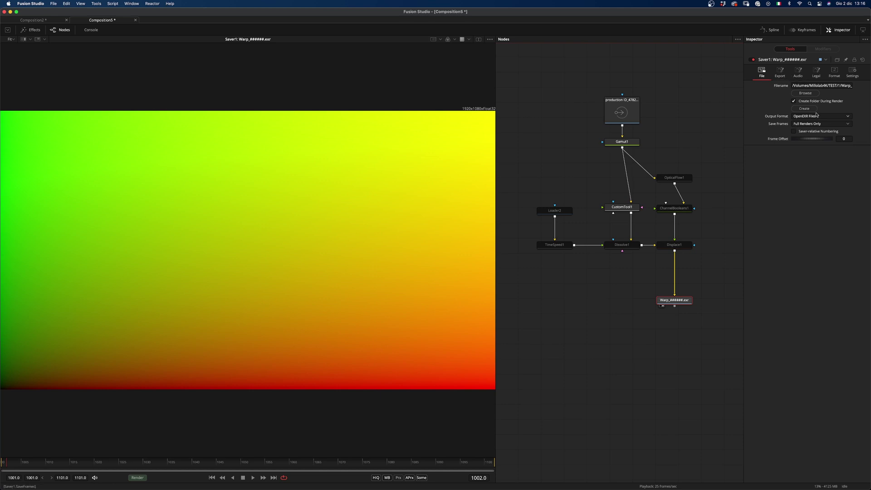
click(816, 71)
click(798, 72)
click(833, 73)
click(816, 94)
click(808, 96)
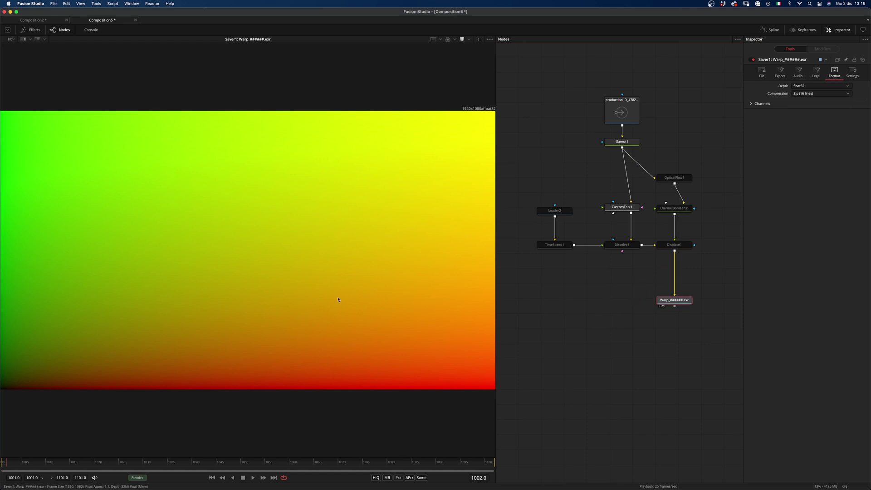
- Render the unwarped ST map sequence for frames 1001 to 1101 through the Saver
click(138, 477)
click(500, 299)
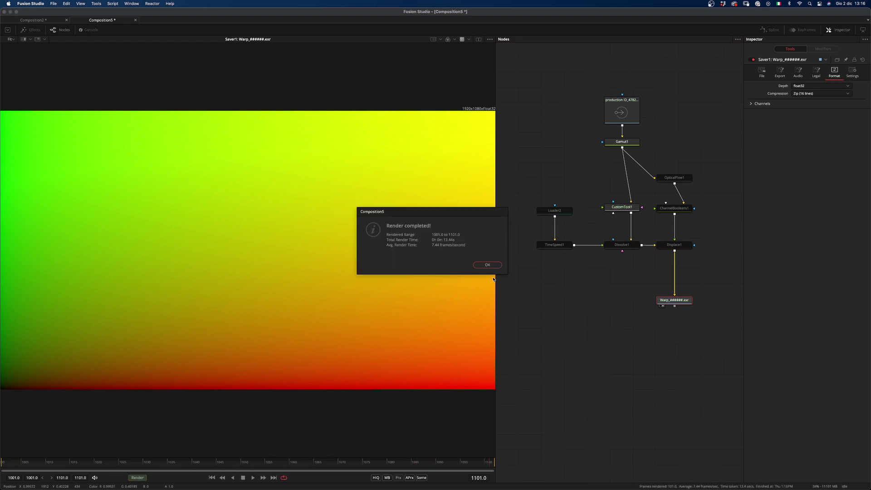
key(Return)
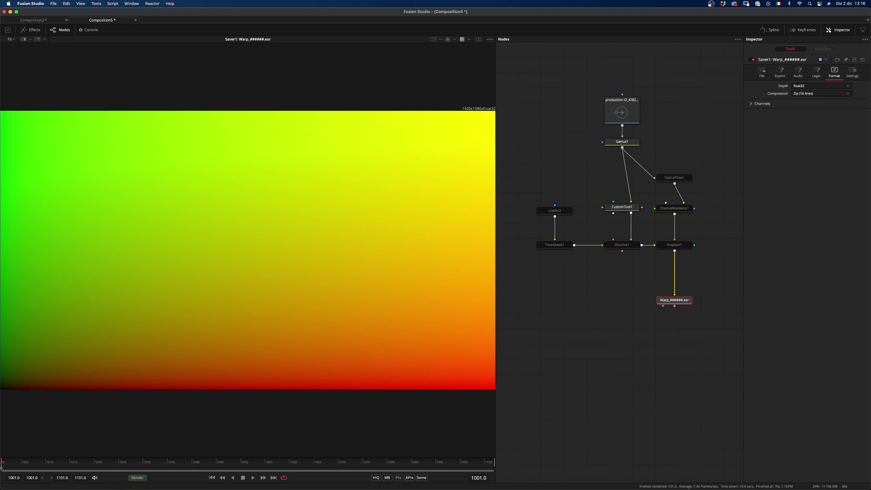
- Re-enable the bypassed Loader, Time Speed, Dissolve, Optical Flow, Channel Booleans and Displace nodes
drag(528, 269, 567, 200)
drag(706, 159, 676, 254)
drag(601, 276, 633, 230)
key(ctrl+p)
- Load the rendered Warp_001001.exr sequence from folder 1 into the empty Loader
click(554, 210)
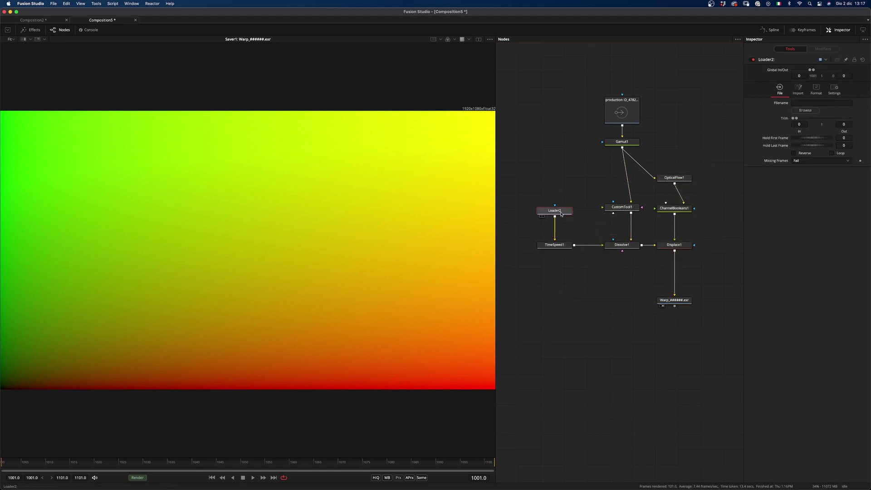
click(805, 111)
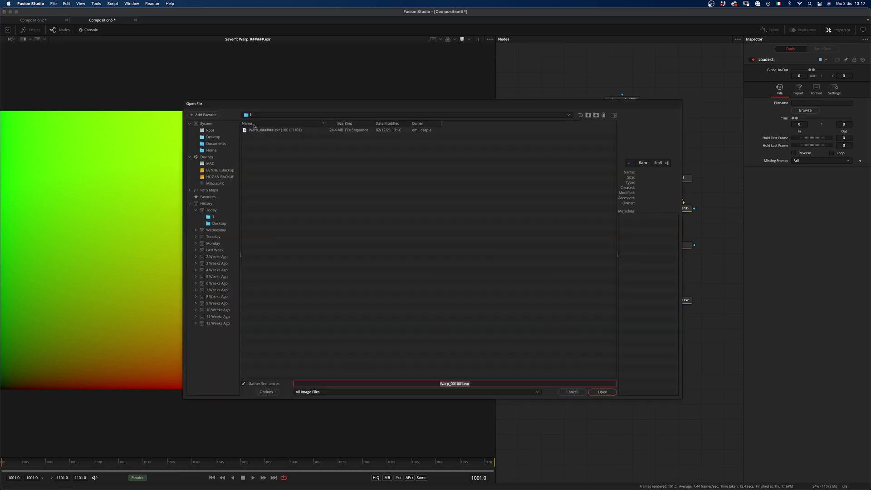
click(602, 391)
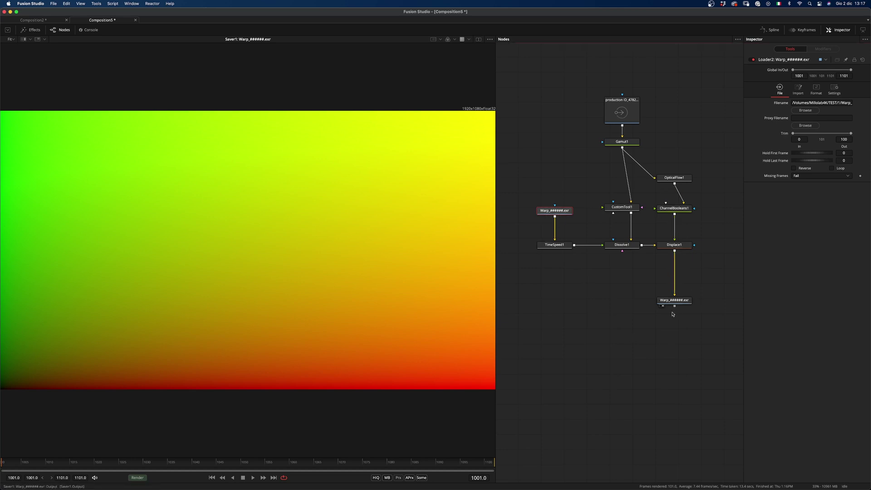
- Set the Saver's Save Frames option to Hi Quality Interactive and play the composition to write the accumulated warp frames
click(660, 300)
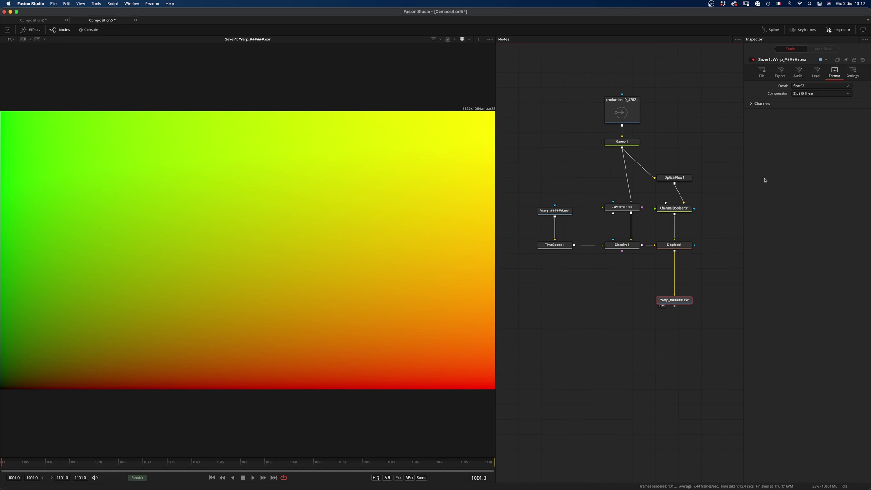
click(761, 71)
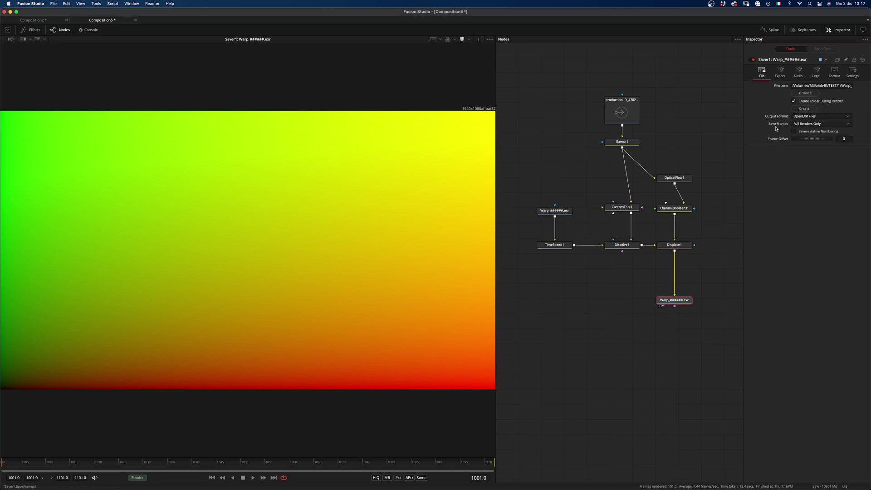
click(815, 127)
click(819, 131)
click(253, 478)
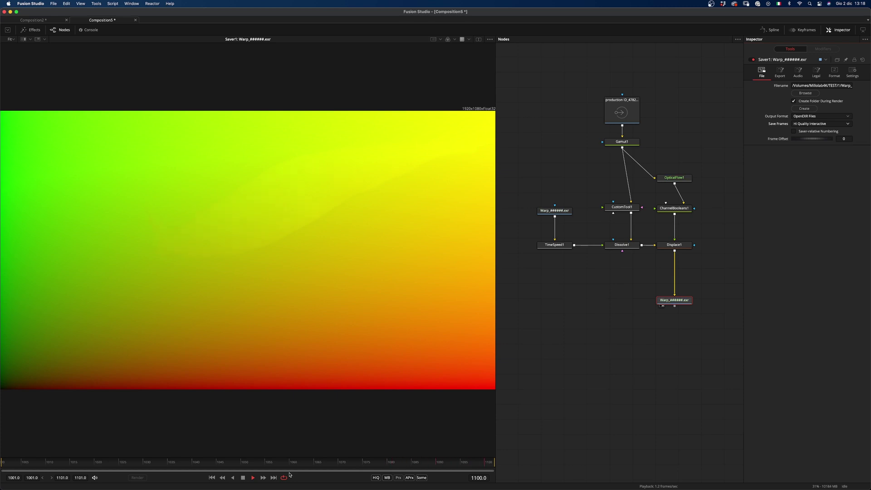
- Detach the Warp Loader, slug footage and Gamut nodes from the feedback tree and move them to an empty area below
drag(528, 197, 578, 221)
drag(591, 88, 604, 367)
drag(624, 406, 626, 239)
click(626, 239)
drag(616, 282, 656, 300)
drag(546, 316, 647, 241)
click(628, 323)
- Add an STMapper driven by the Warp Loader and merge its output over the slug footage
drag(643, 346, 618, 303)
key(shift+space)
text(stmap)
key(Return)
drag(555, 303, 538, 260)
drag(563, 336, 623, 235)
click(559, 330)
key(2)
drag(628, 334, 656, 301)
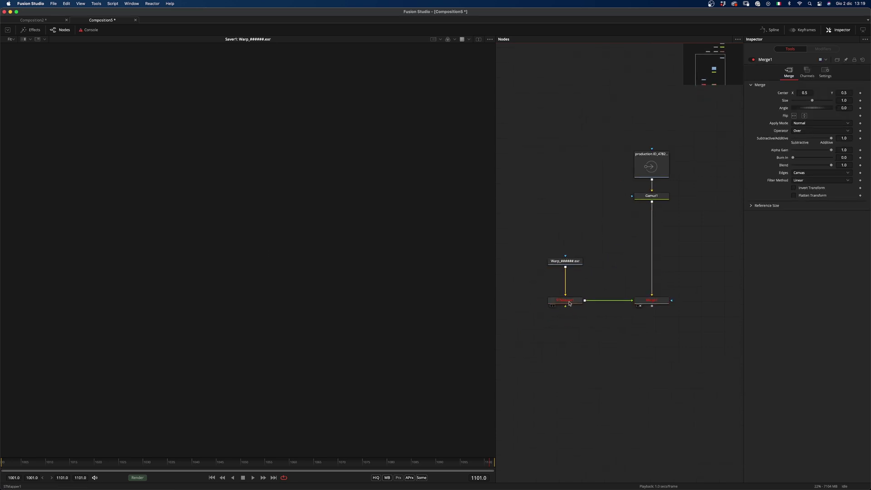
- Add a Text node reading "VECTORS!" and connect it as the image input of the STMapper
click(568, 303)
key(shift+space)
text(text)
key(Return)
drag(563, 334, 511, 300)
drag(616, 307, 675, 308)
click(797, 138)
text(VECTORS!)
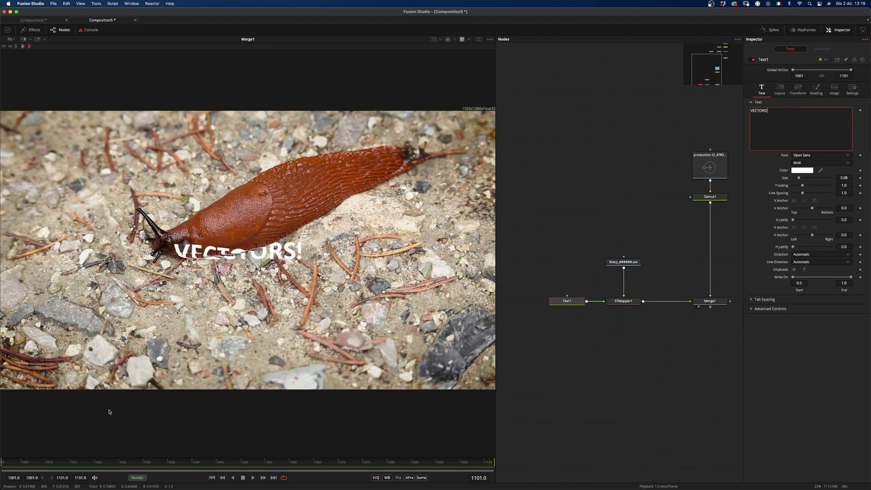
- Change the text's font at frame 1001 and move the text onto the slug's body
click(1, 461)
click(819, 155)
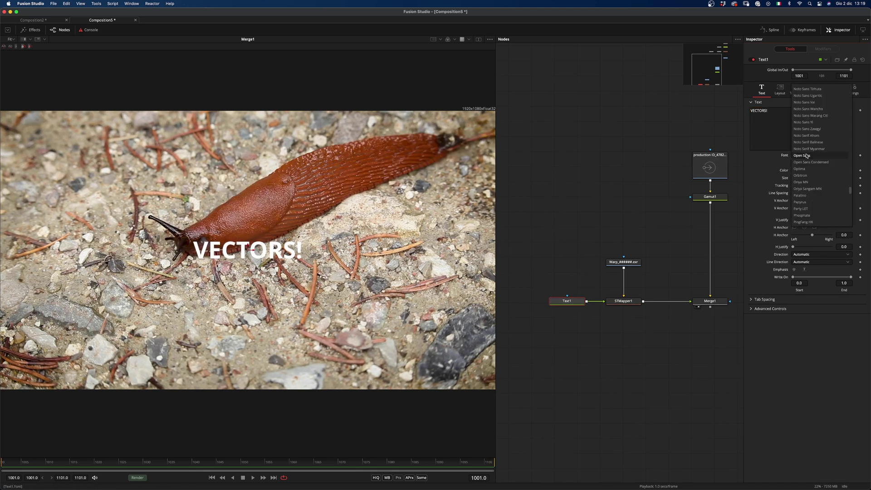
click(799, 221)
drag(250, 252, 244, 228)
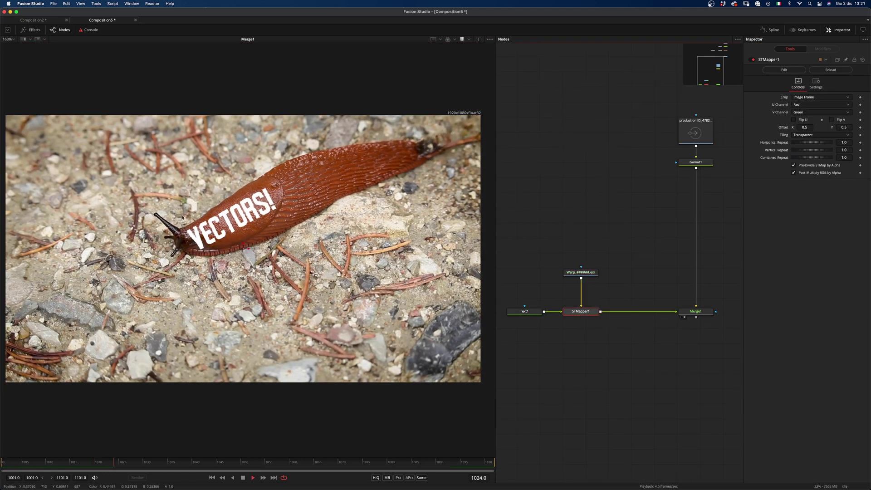
- Insert a Blur with size 5.07 between the Warp Loader and STMapper, and play back the tracked text
scroll(294, 245, up, 5)
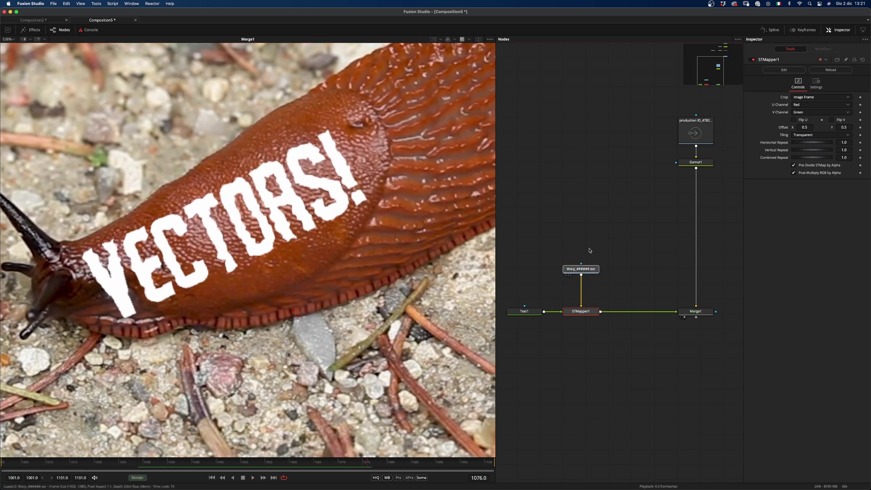
drag(579, 273, 579, 222)
key(shift+space)
text(blu)
key(Return)
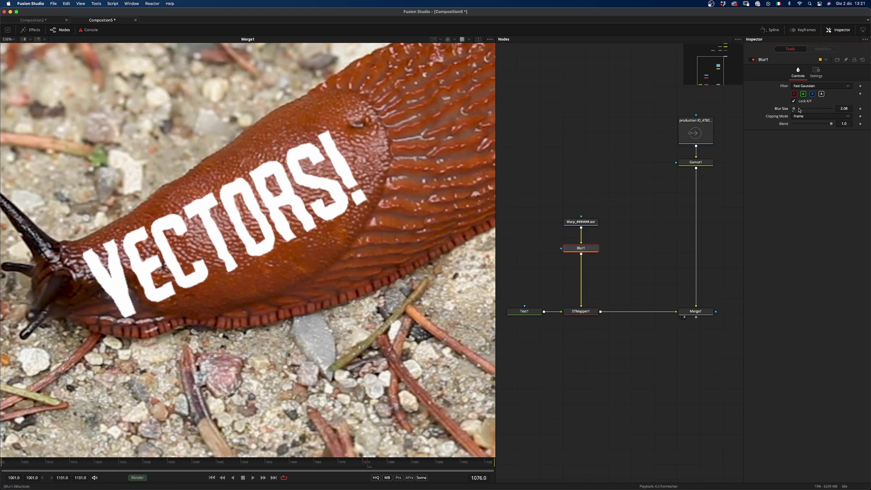
key(space)
scroll(253, 287, down, 5)
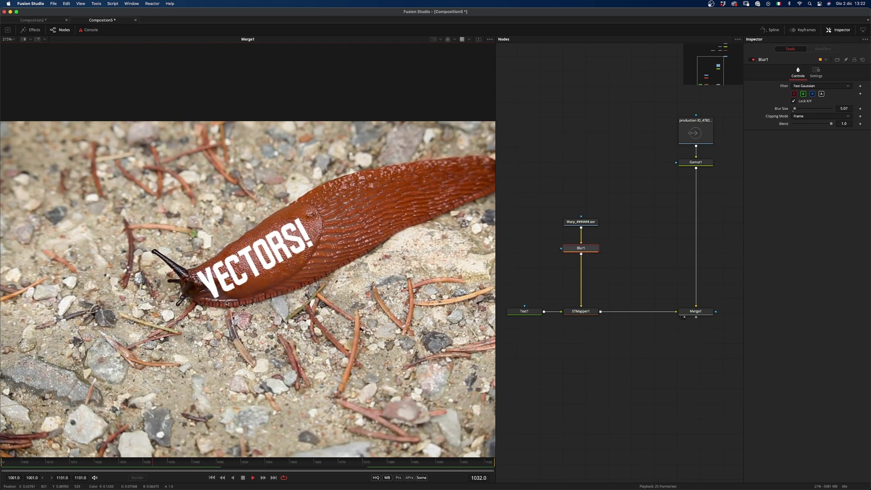
key(space)
- Move the slug footage, Gamut and Warp Loader back into the feedback tree, reconnecting them to their original nodes
drag(653, 249, 612, 299)
scroll(607, 302, down, 2)
scroll(606, 303, up, 3)
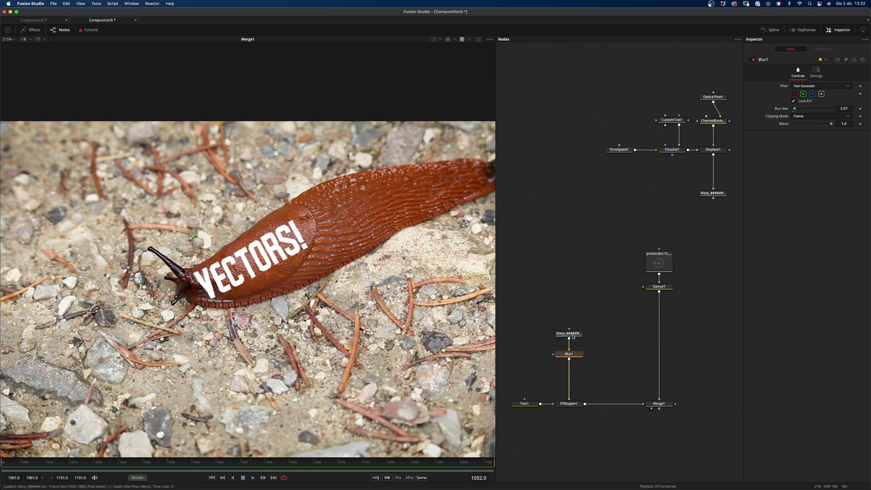
click(590, 131)
scroll(572, 304, up, 4)
drag(672, 341, 645, 204)
click(639, 392)
drag(697, 137, 658, 142)
drag(573, 218, 606, 205)
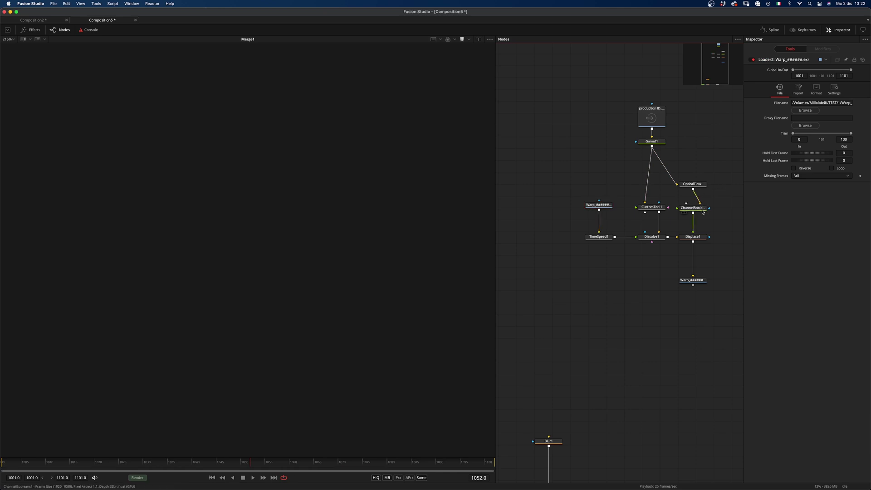
- Set the Channel Booleans' To Red to X Vector FG and To Green to Y Vector FG
click(703, 210)
click(816, 94)
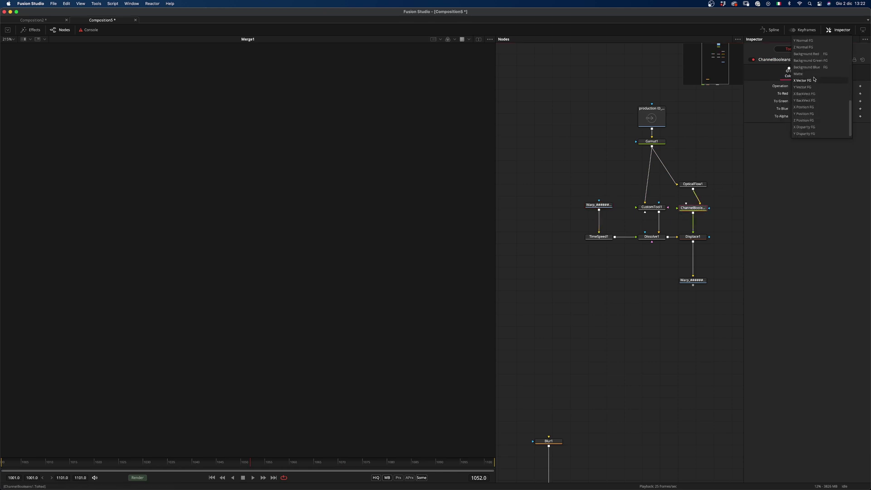
click(814, 80)
click(818, 101)
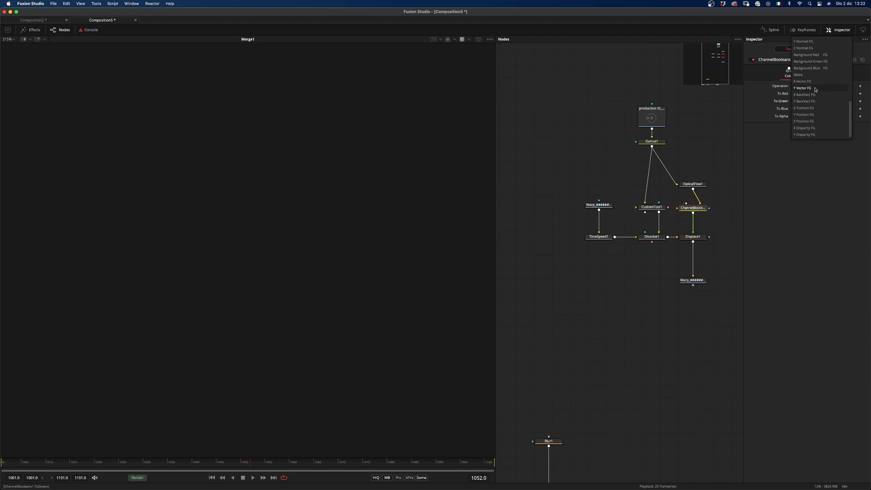
click(815, 88)
- Display the Displace and Saver outputs and replay the composition from frame 1001 to regenerate the warp frames
drag(694, 237, 278, 346)
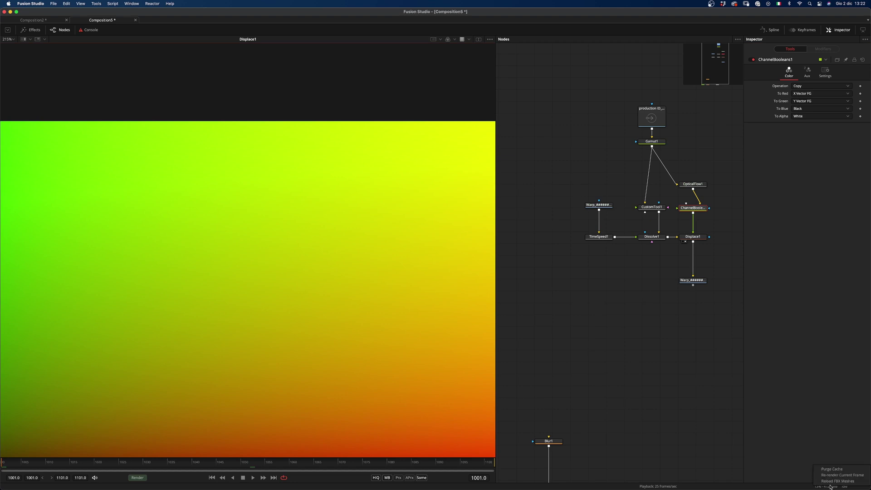
drag(691, 281, 308, 375)
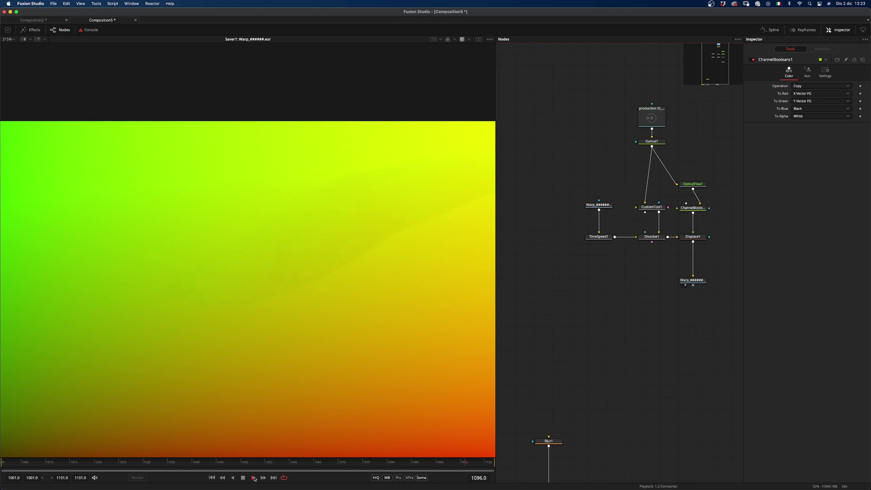
click(2, 461)
- Detach the slug footage, Gamut and Warp Loader from the feedback tree again and move them below it
scroll(547, 299, down, 4)
drag(548, 300, 554, 271)
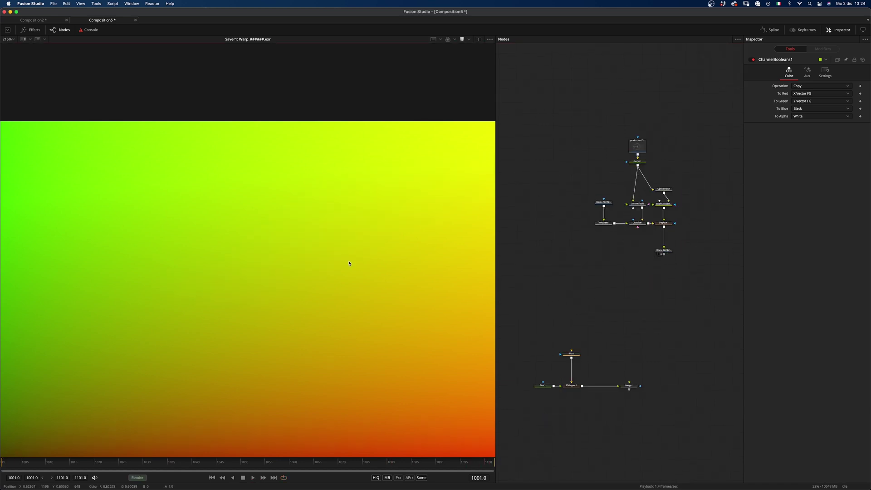
key(super+f)
click(603, 202)
shift+click(636, 146)
drag(636, 160, 597, 200)
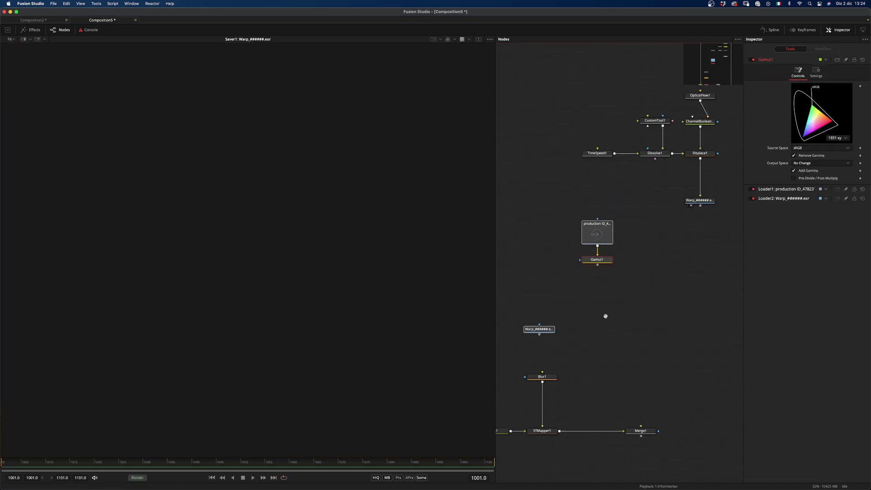
- Connect the Gamut output and the Warp Loader to a detached STMapper, display it and play the warped slug footage
drag(536, 429, 638, 302)
drag(656, 236, 656, 298)
drag(656, 302, 318, 273)
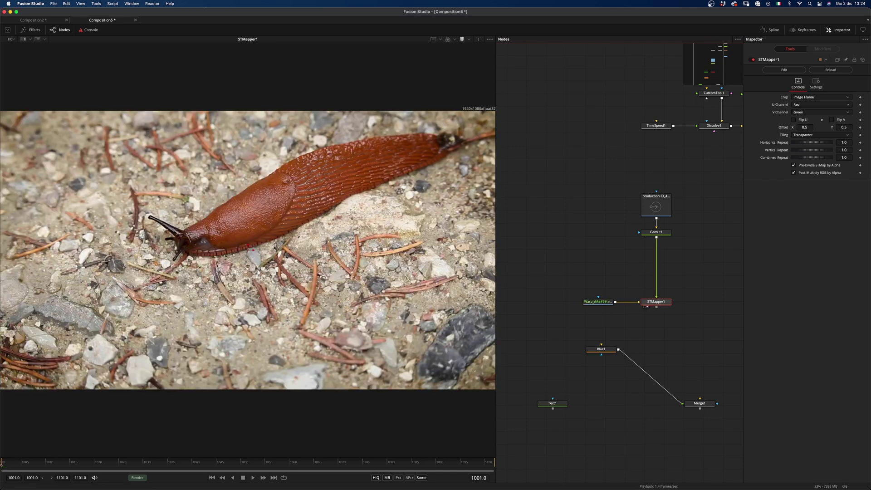
click(252, 478)
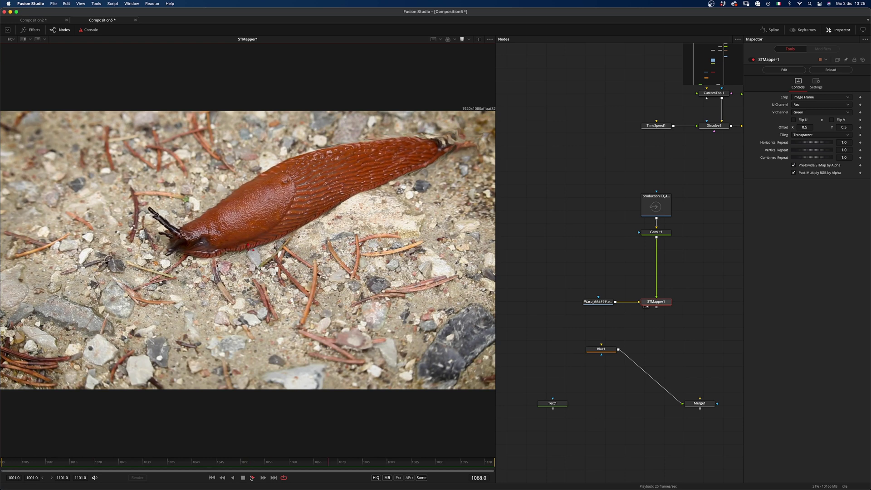
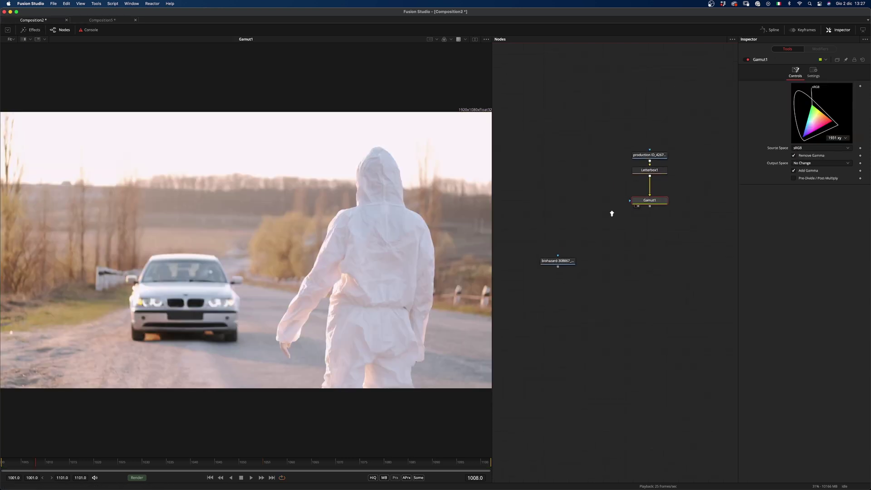
- Add an ml_VectorWarp node without choosing a save file yet, place it below Gamut1 and feed it the Gamut1 output
key(shift+space)
text(blur)
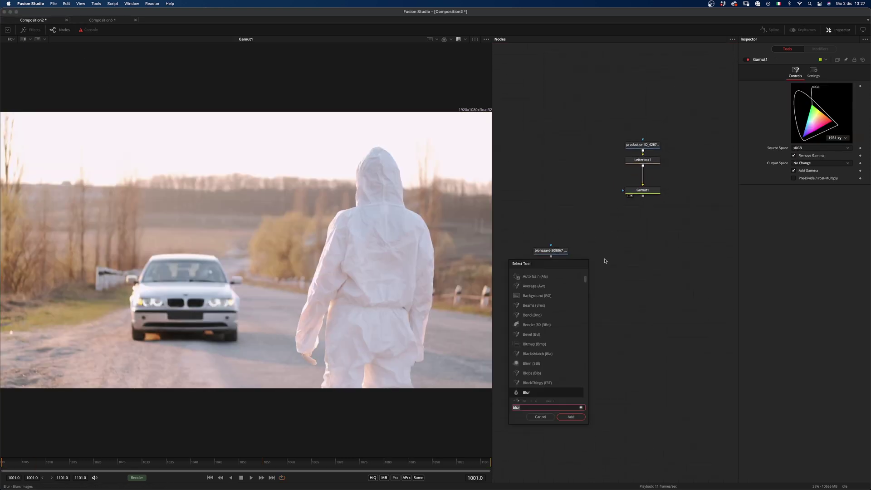
key(BackSpace)
key(BackSpace)
key(BackSpace)
key(BackSpace)
text(war)
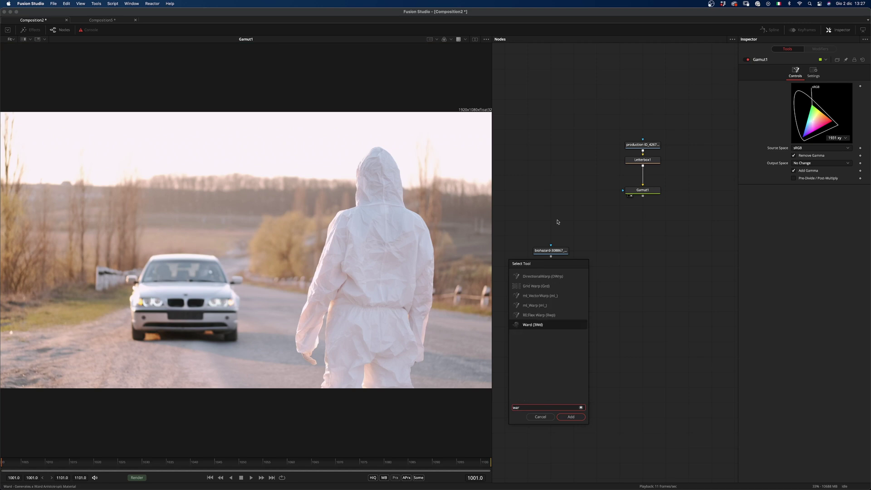
click(548, 295)
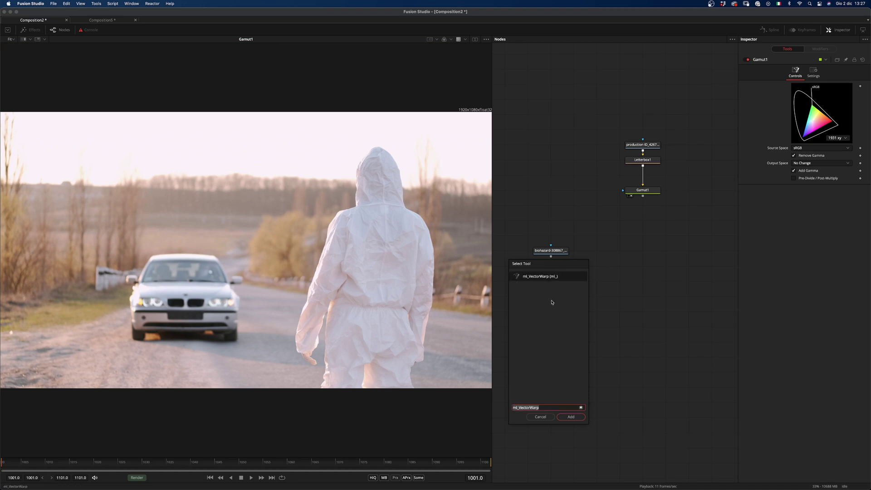
click(570, 417)
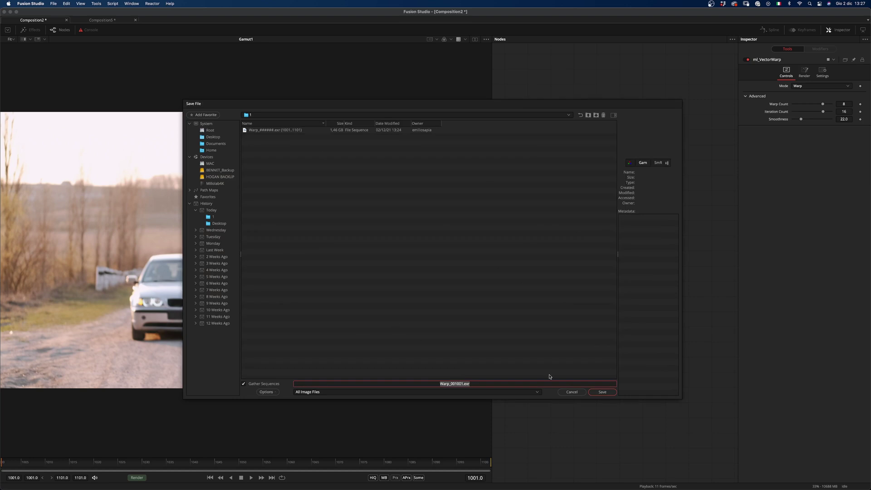
click(572, 391)
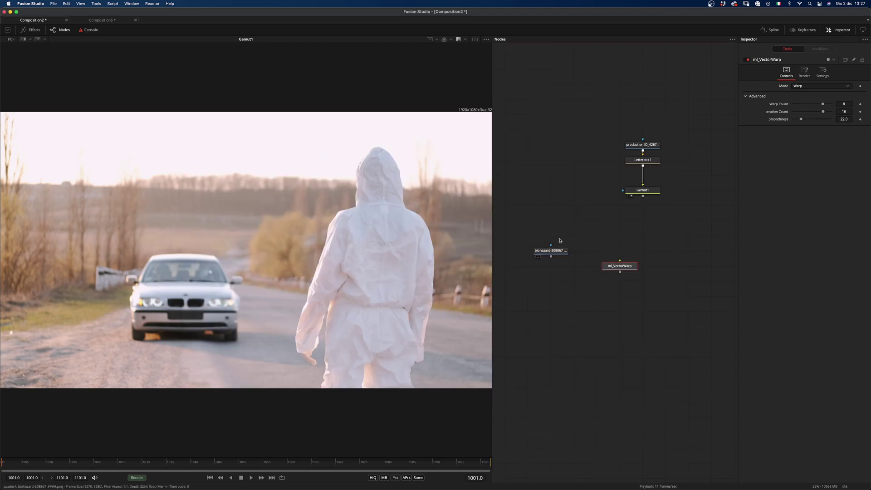
drag(625, 267, 647, 267)
drag(643, 196, 648, 252)
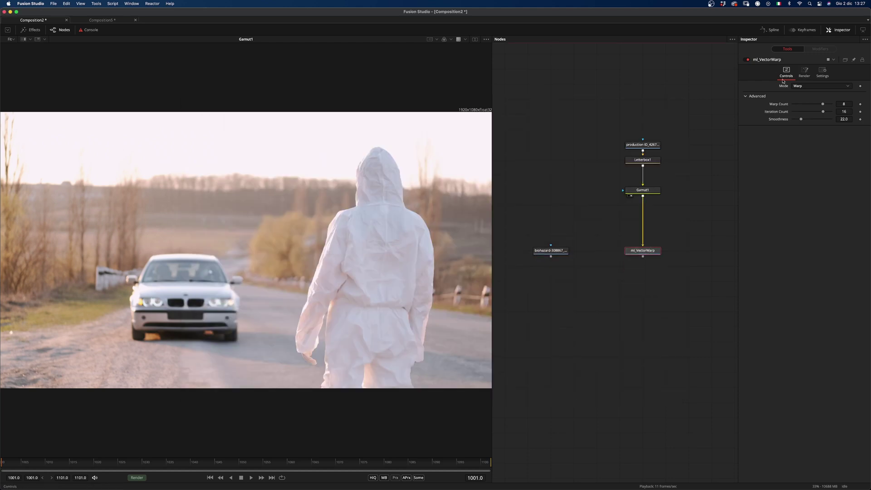
- Keep the ml_VectorWarp Mode at Warp and set its save file to Warp_001001.exr, replacing the existing sequence in folder 1
click(802, 88)
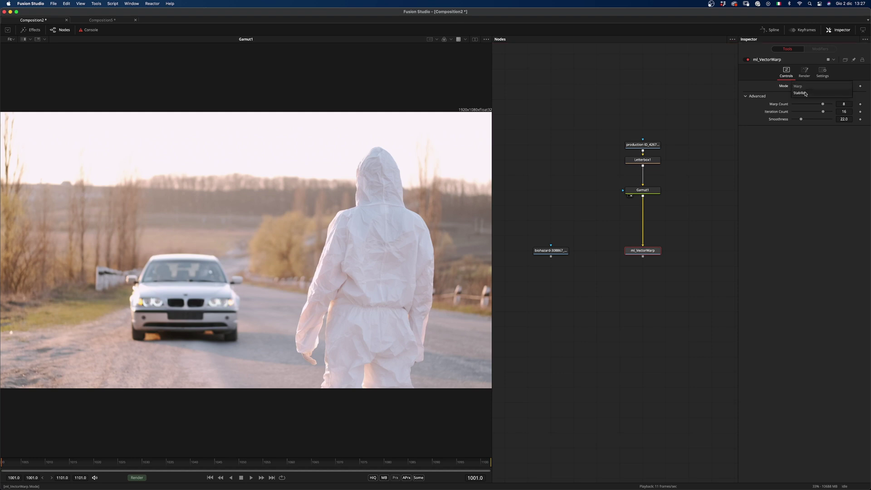
click(809, 87)
click(804, 71)
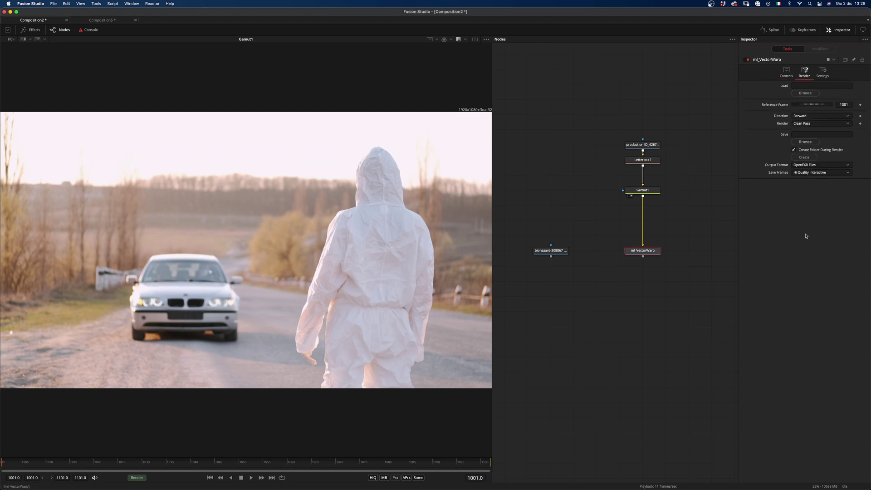
click(805, 142)
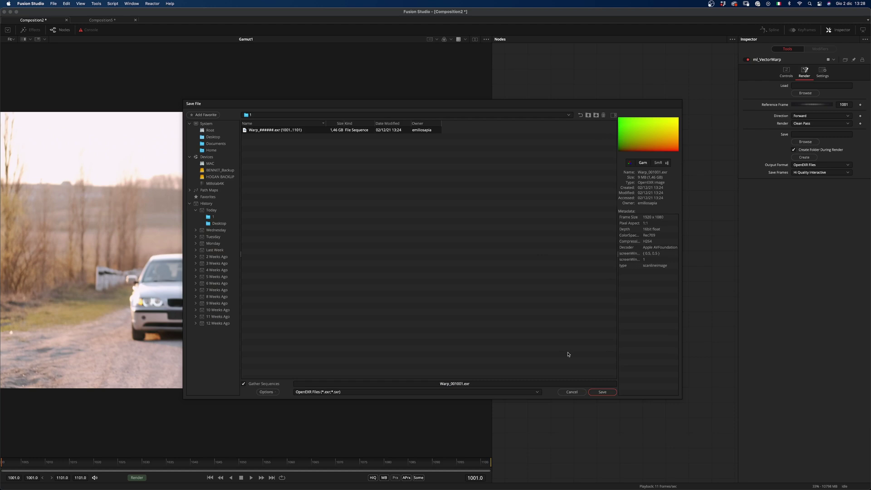
click(602, 392)
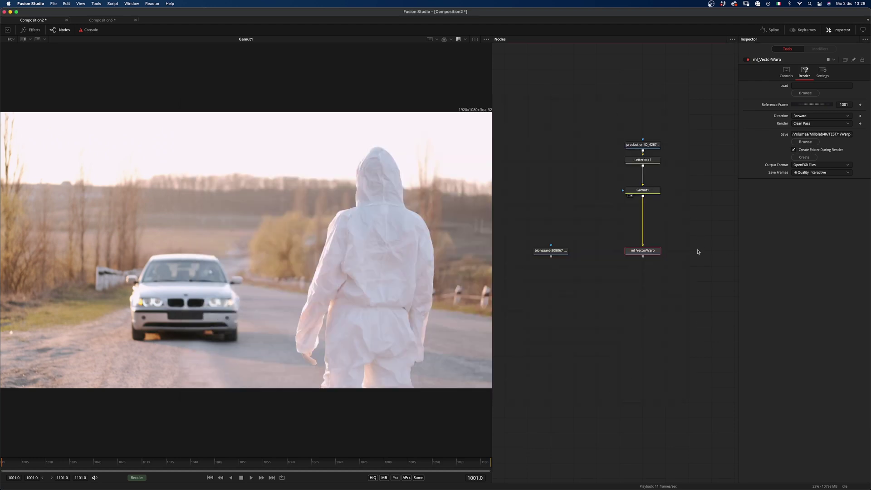
- Display ml_VectorWarp, keep its render type at Clean Pass and render frames 1001 to 1101
drag(649, 253, 335, 229)
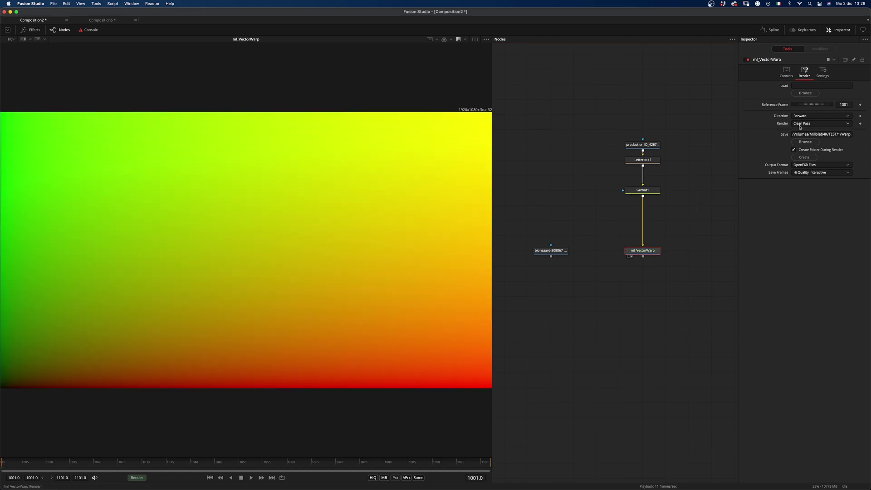
click(799, 125)
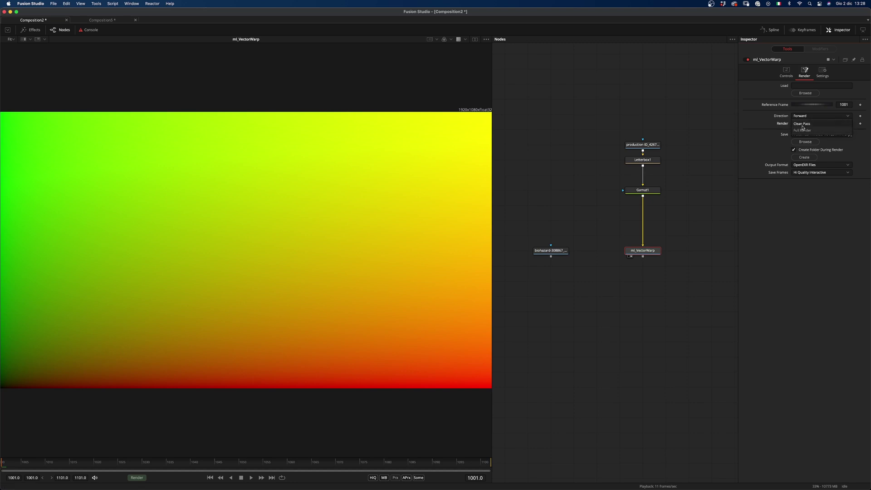
click(793, 124)
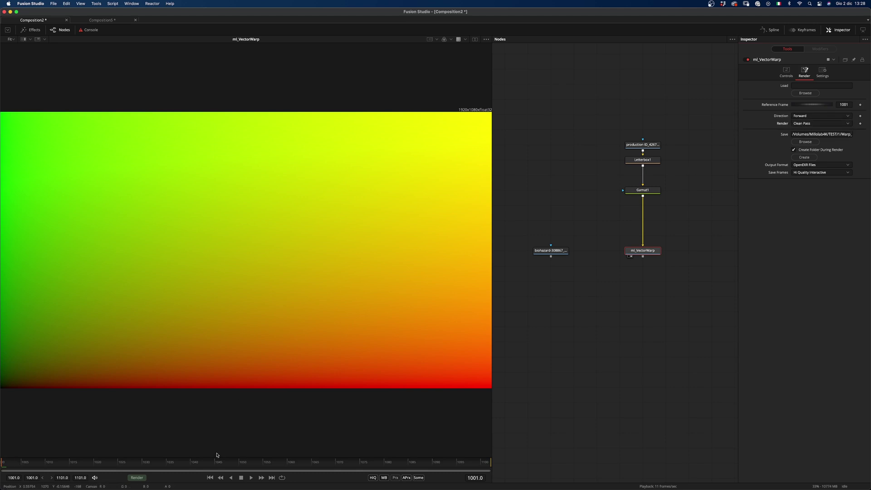
click(137, 478)
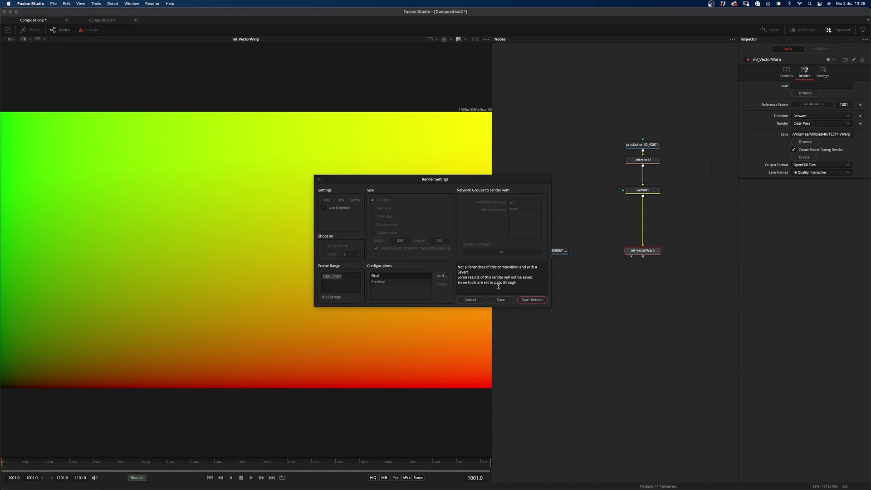
click(538, 300)
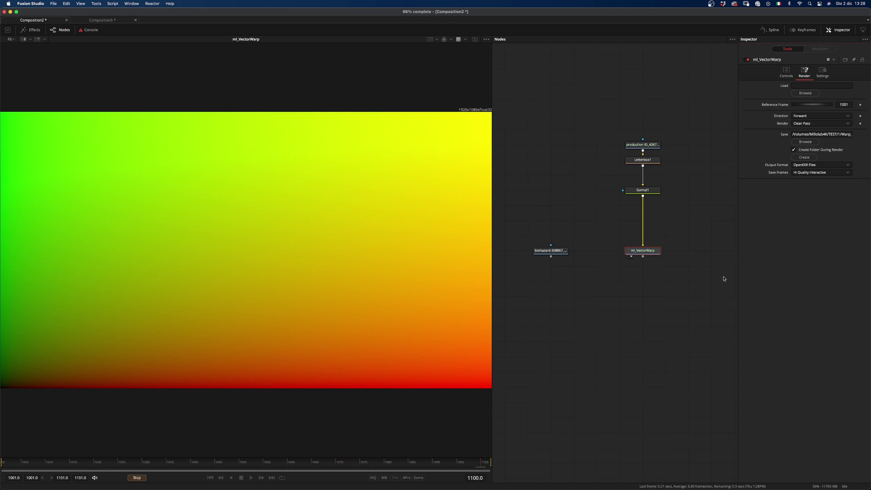
- Dismiss the finished render and load the Warp_######.exr sequence into ml_VectorWarp
click(475, 265)
click(805, 93)
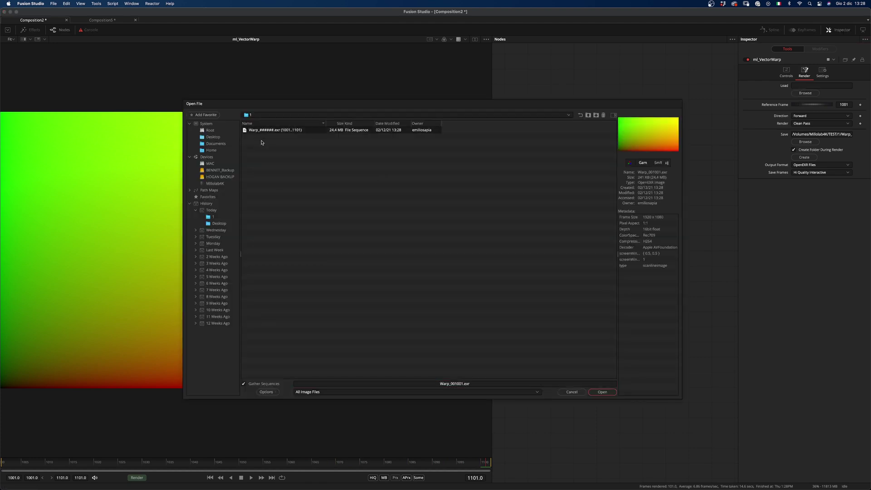
click(602, 391)
- Display Gamut1 at frame 1037 and set the ml_VectorWarp Reference Frame to 1037
drag(642, 190, 285, 361)
drag(167, 461, 177, 460)
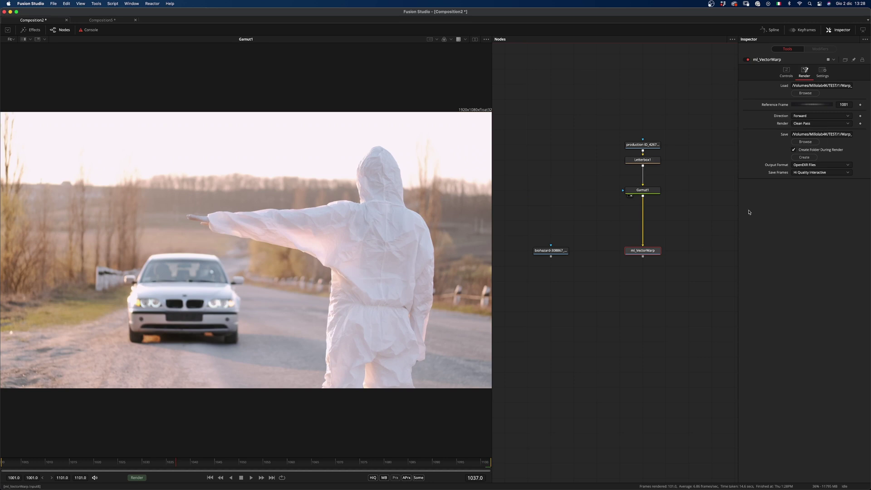
double_click(849, 106)
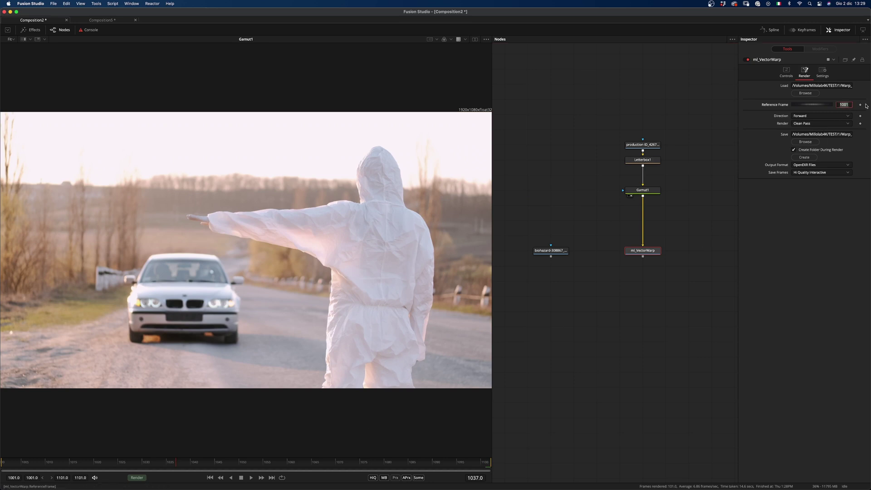
text(1037)
key(Return)
- Display ml_VectorWarp, set Render to Full Render and play forward from frame 1037 to generate the warp frames
key(1)
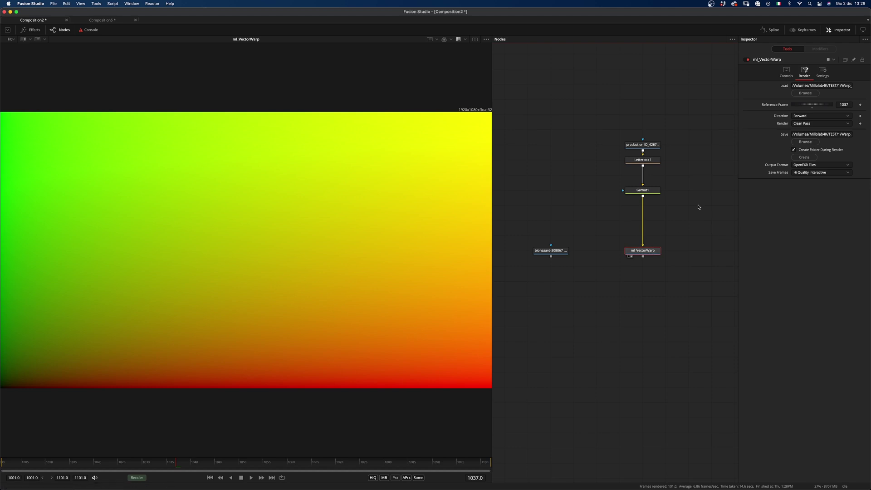
click(802, 127)
click(798, 130)
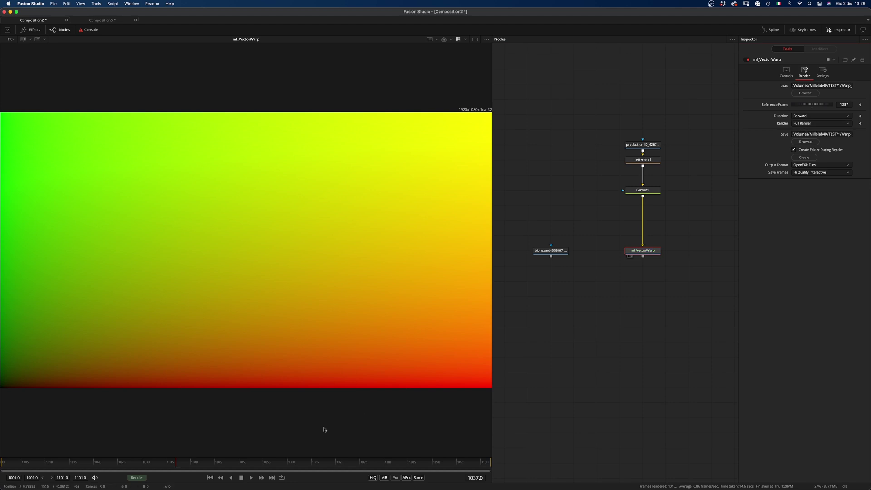
key(space)
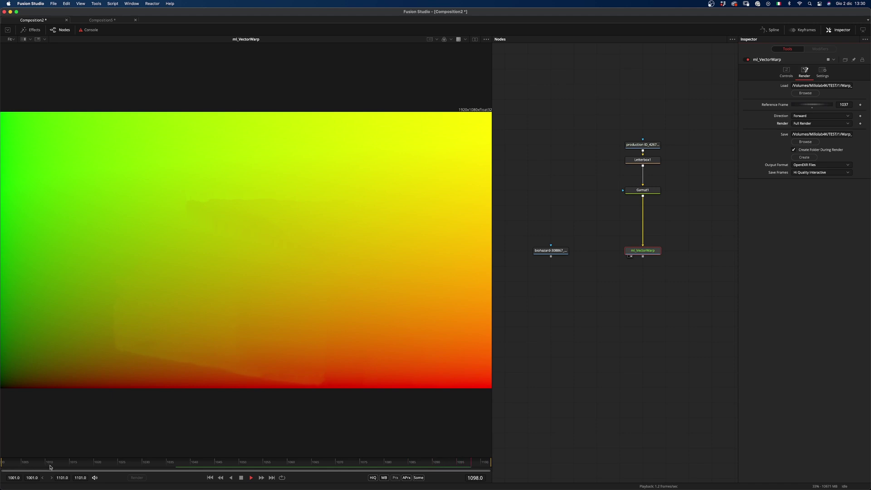
- Return to frame 1037, set Direction to Reverse and play backward to frame 1001 to generate the earlier warp frames
click(178, 461)
click(803, 117)
click(801, 124)
click(231, 477)
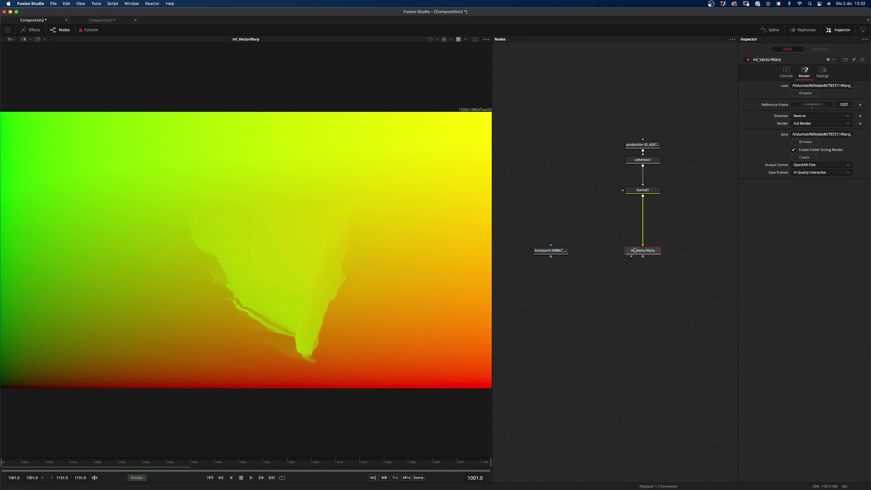
- Switch to Finder and bring the rendered Warp sequence into the composition as a Loader below the biohazard image
key(super+Tab)
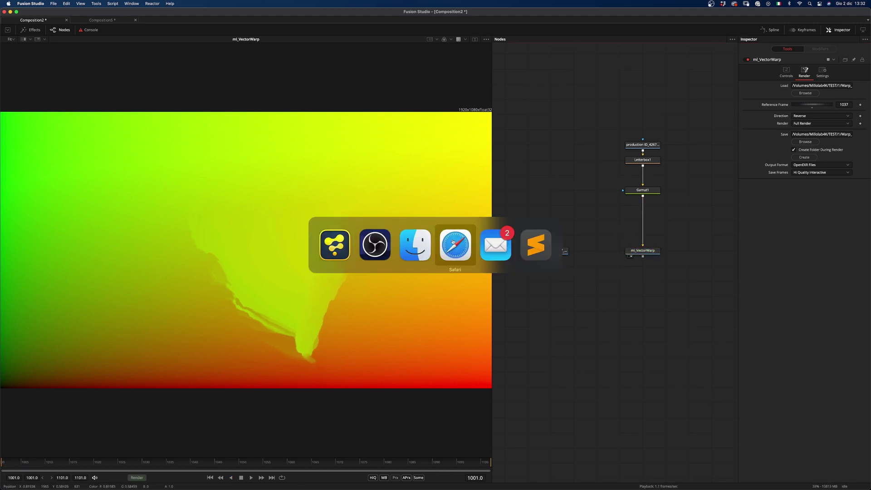
click(415, 244)
drag(260, 88, 567, 329)
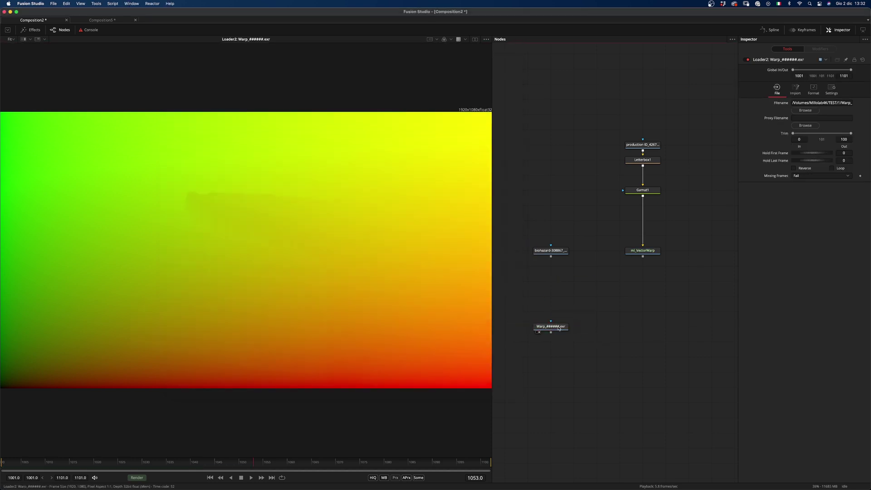
- Merge the biohazard image over the Warp Loader and arrange these nodes apart from the ml_VectorWarp branch
key(shift+space)
key(Return)
drag(558, 252, 535, 343)
drag(638, 285, 697, 215)
mouse_move(599, 271)
mouse_down()
mouse_move(553, 301)
mouse_move(603, 257)
mouse_move(610, 260)
mouse_up()
drag(535, 320, 611, 349)
- Insert a Brightness/Contrast after the Warp Loader with alpha enabled and Gain at 0, and display Merge1
click(616, 257)
key(shift+space)
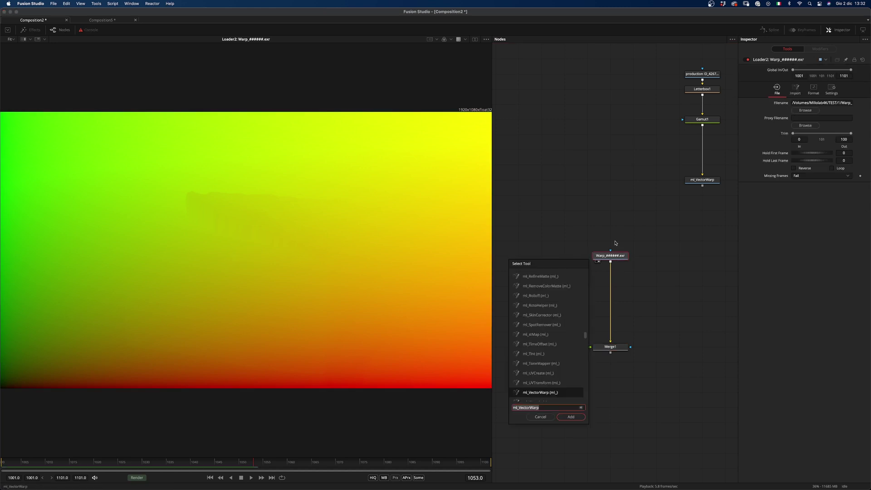
text(bc)
key(Return)
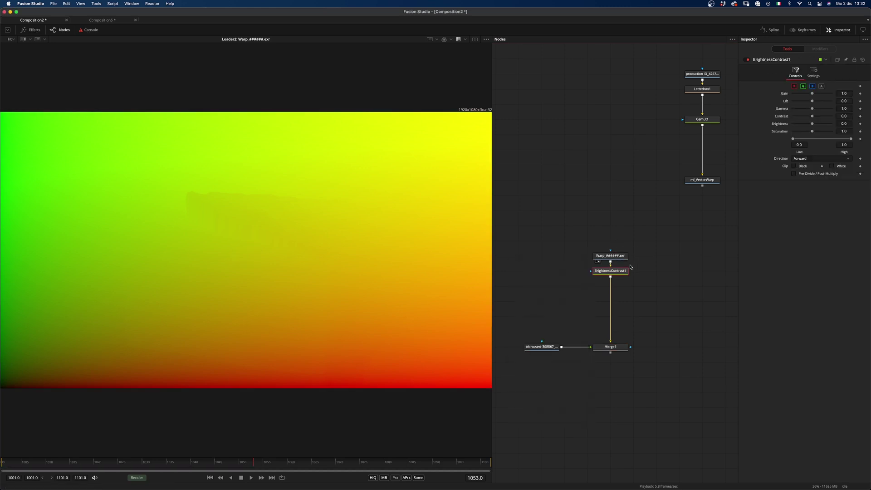
drag(622, 271, 621, 286)
click(821, 86)
drag(812, 94, 665, 155)
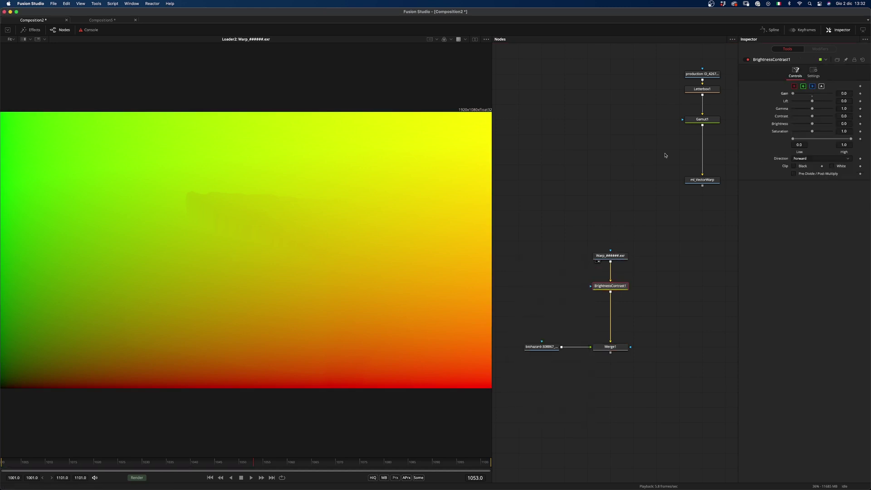
drag(593, 346, 591, 344)
click(599, 352)
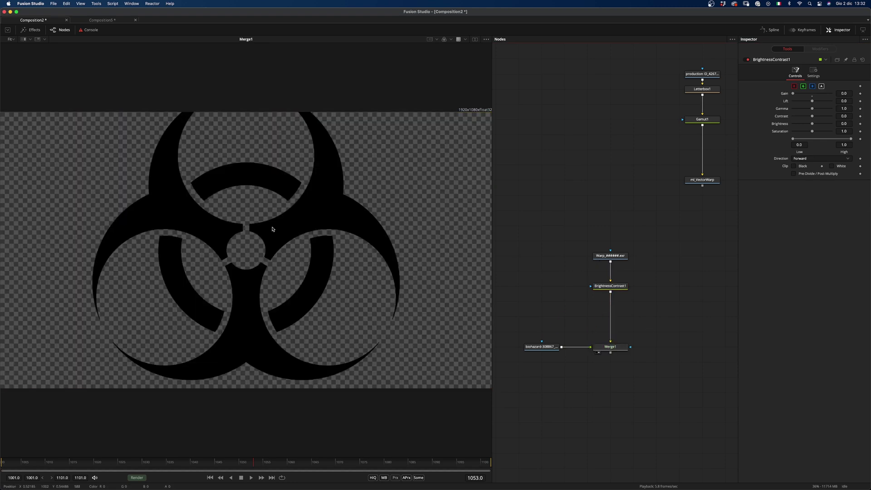
scroll(274, 229, down, 5)
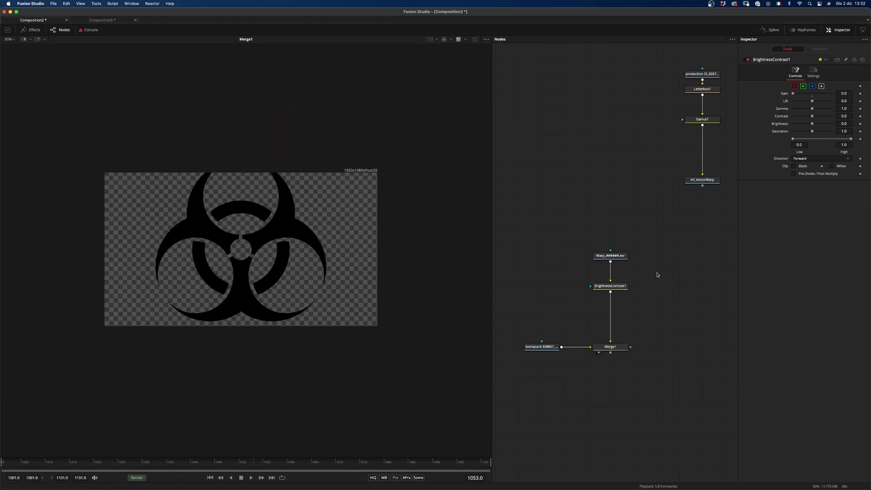
- Add a detached STMapper node beside the biohazard merge branch
click(618, 257)
click(673, 272)
key(shift+space)
text(bc)
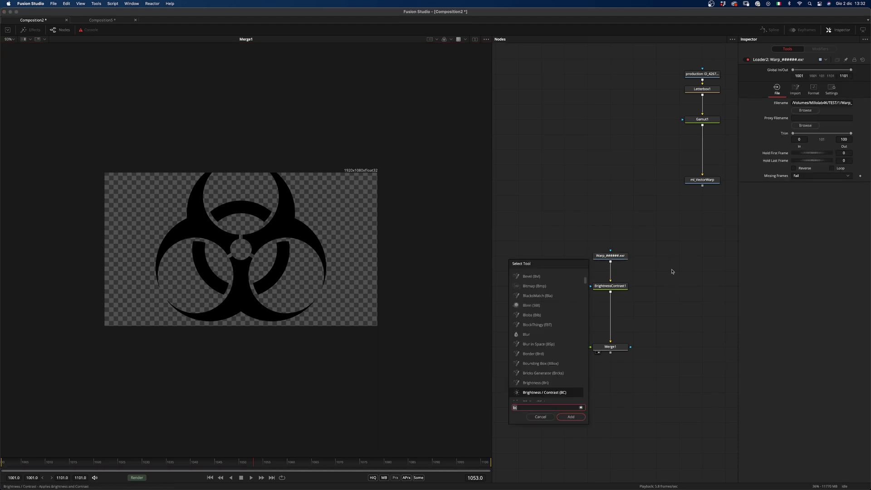
key(BackSpace)
key(BackSpace)
text(st)
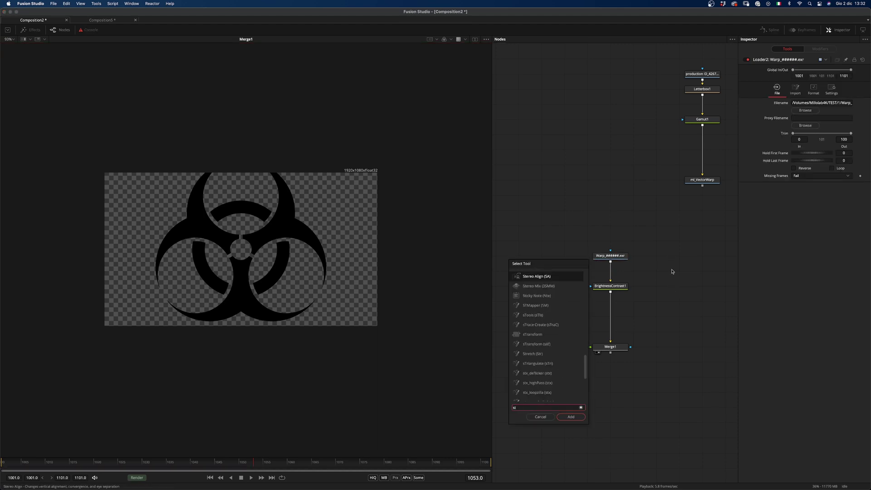
key(Down)
key(Down)
key(Down)
key(Return)
- Connect the Merge1 output and the Warp Loader to the STMapper and align it with Merge1
drag(683, 285, 705, 297)
drag(610, 352, 701, 298)
drag(704, 299, 680, 351)
drag(618, 200, 705, 155)
- Merge the STMapper output over the Gamut1 footage and display the new merge
scroll(678, 254, down, 4)
drag(696, 255, 574, 360)
drag(677, 319, 701, 188)
scroll(702, 301, up, 4)
key(2)
scroll(585, 338, down, 1)
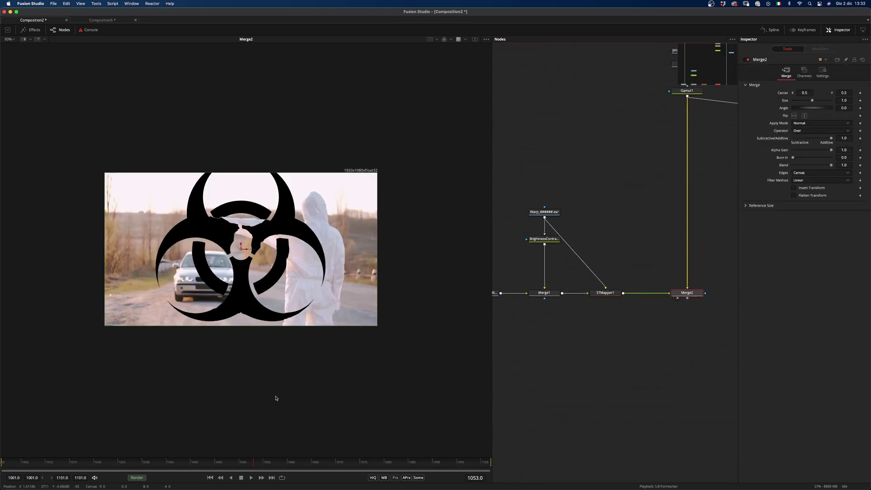
- Go to frame 1037 and, in Merge1, shrink the biohazard symbol to about 0.21 and move it onto the suit's back, about 0.78, 0.51
click(175, 465)
drag(176, 465, 177, 465)
drag(543, 318, 569, 313)
click(570, 290)
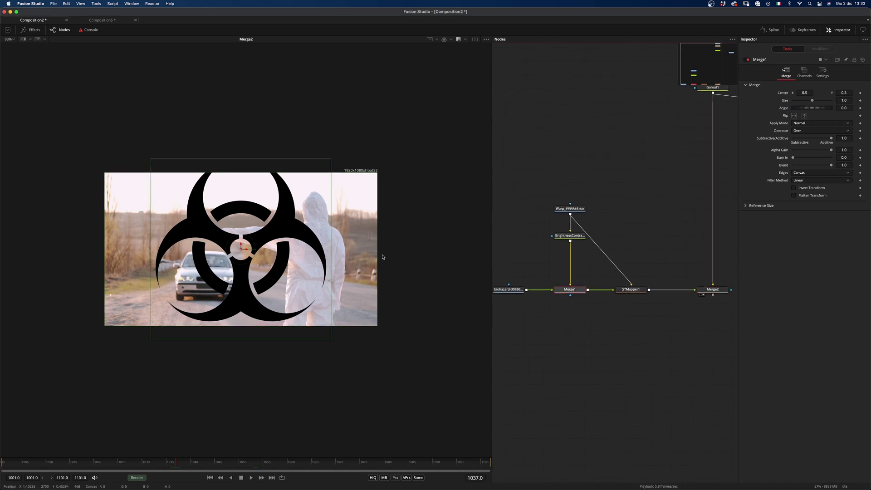
drag(307, 340, 261, 276)
drag(240, 249, 317, 246)
scroll(316, 246, up, 3)
drag(372, 301, 354, 285)
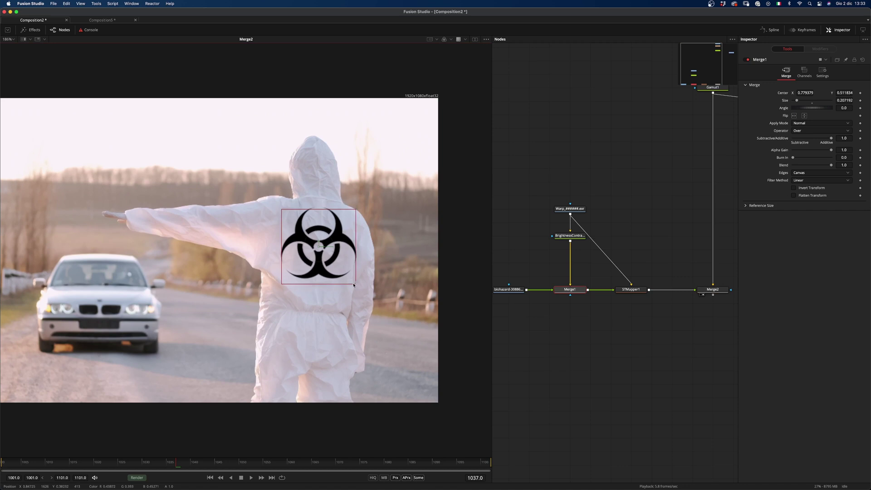
- Fine-tune the biohazard symbol on the suit's back to a size of about 0.19 and an angle of about -4.7 degrees
scroll(328, 254, up, 3)
drag(323, 239, 323, 240)
drag(383, 327, 376, 320)
drag(307, 239, 308, 240)
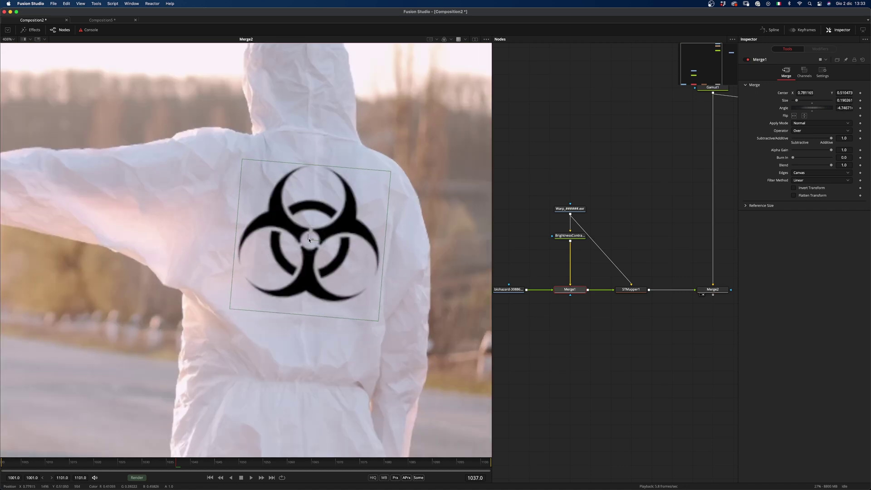
- Change the apply mode of Merge2 to blend the biohazard symbol into the suit footage
click(622, 272)
click(821, 123)
click(810, 186)
scroll(655, 229, down, 2)
drag(648, 200, 508, 290)
drag(621, 274, 589, 273)
key(shift+space)
key(Return)
click(794, 174)
drag(812, 101, 832, 109)
click(812, 103)
click(811, 103)
drag(812, 124, 823, 125)
mouse_move(831, 109)
mouse_down()
mouse_move(812, 124)
mouse_move(816, 116)
mouse_up()
drag(622, 274, 637, 274)
key(Delete)
- Fine-tune how strongly Merge2 blends the biohazard symbol over the footage
drag(543, 212, 543, 191)
click(684, 274)
drag(831, 139, 828, 140)
- Make room before Merge1 and insert a GridWarp between the biohazard image and Merge1
drag(531, 290, 618, 261)
drag(597, 246, 534, 247)
key(shift+space)
text(griw)
key(Return)
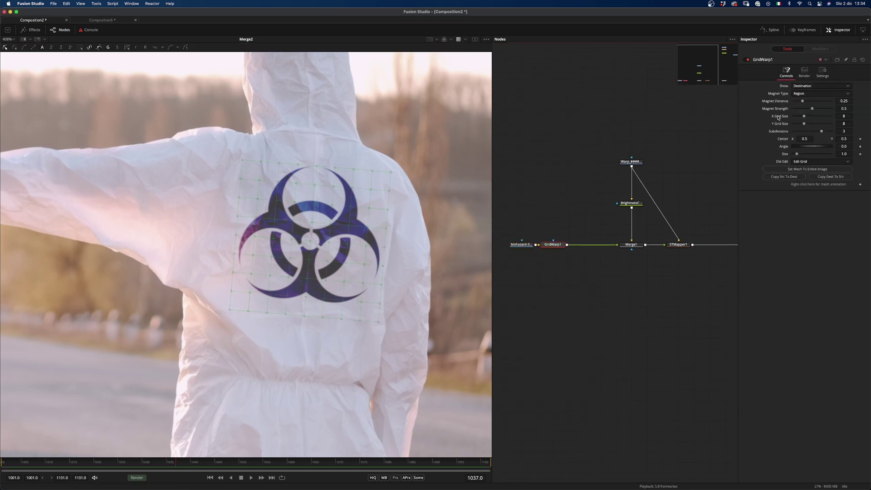
- Set the grid warp's magnet distance to about 0.551 and nudge the mesh points so the symbol follows the suit's folds
drag(279, 201, 281, 203)
drag(343, 281, 339, 281)
drag(369, 226, 364, 228)
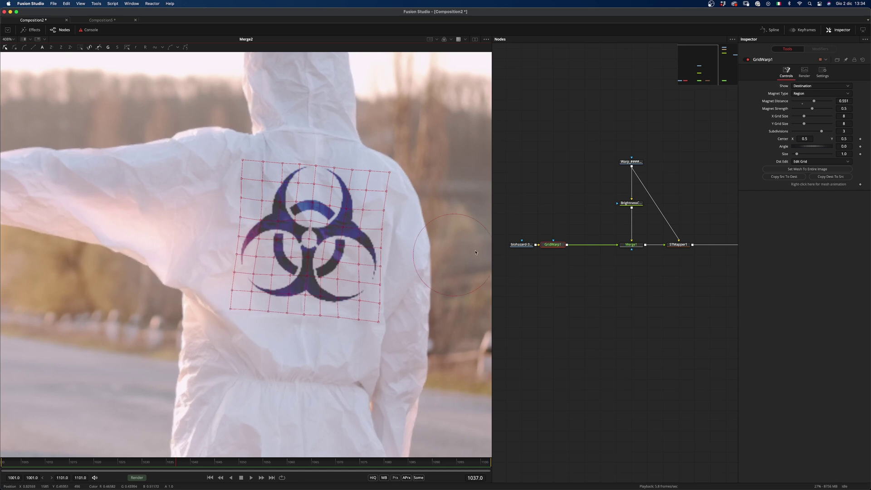
- Play the composite from the first frame to check how the warped symbol follows the back of the suit
scroll(405, 290, down, 3)
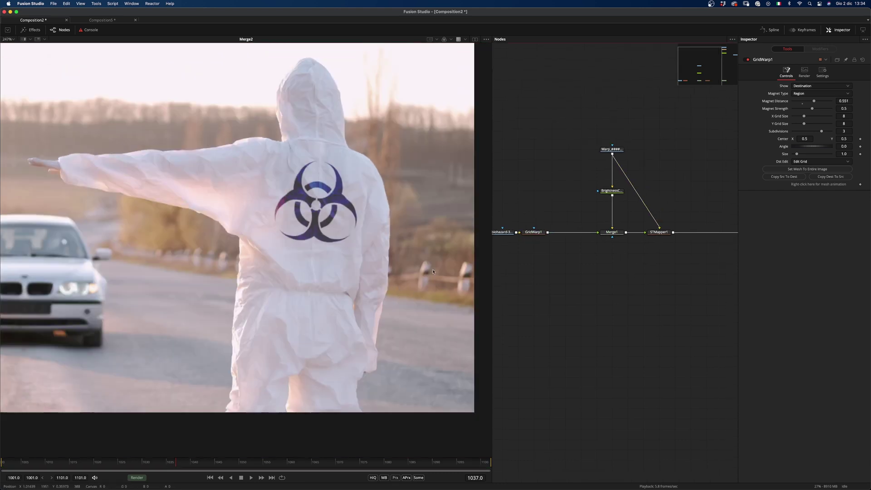
scroll(433, 272, down, 2)
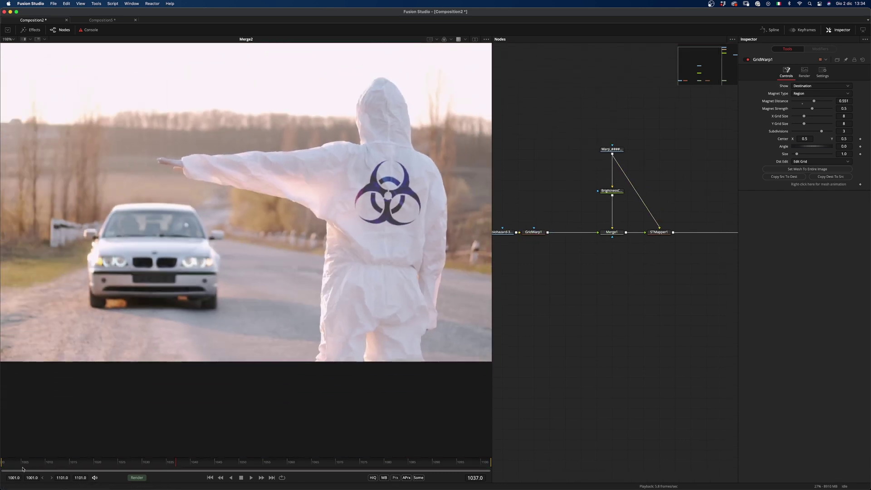
drag(23, 469, 2, 464)
key(space)
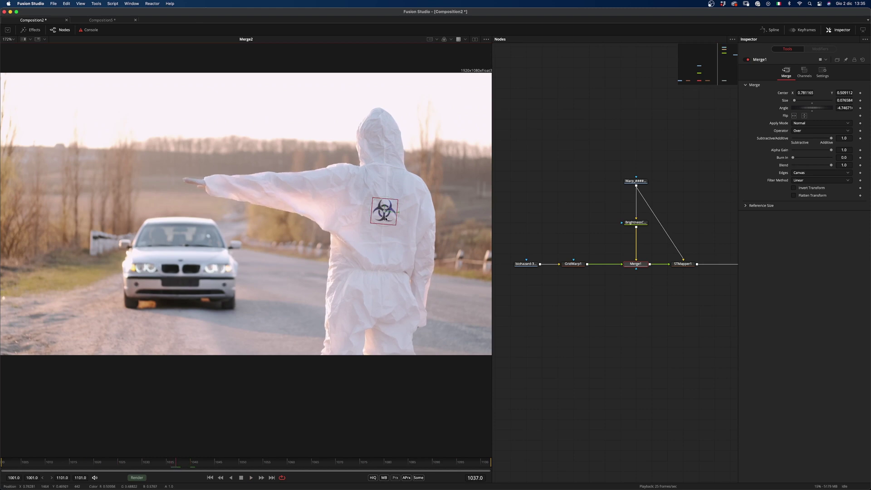
- In Merge1, shrink the symbol to about 0.05, move it onto the outstretched sleeve at about 0.60, 0.61, and play from the first frame
scroll(386, 219, up, 2)
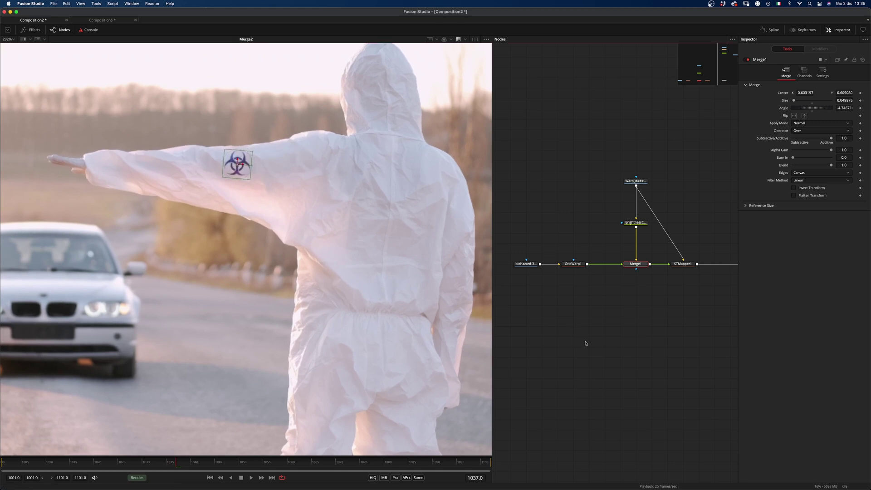
click(2, 465)
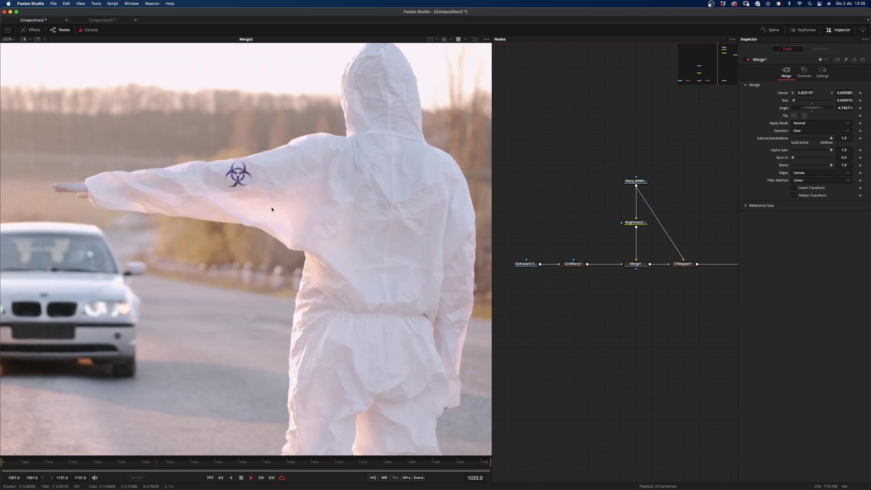
scroll(283, 206, down, 4)
scroll(283, 206, right, 3)
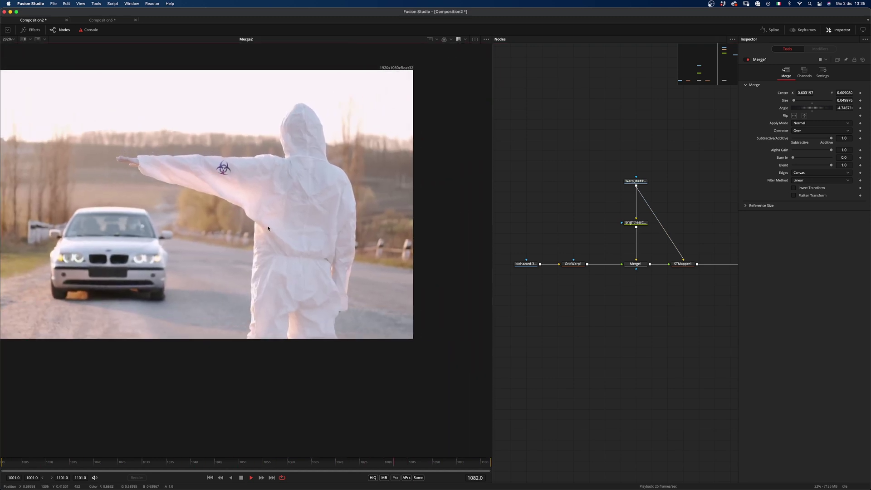